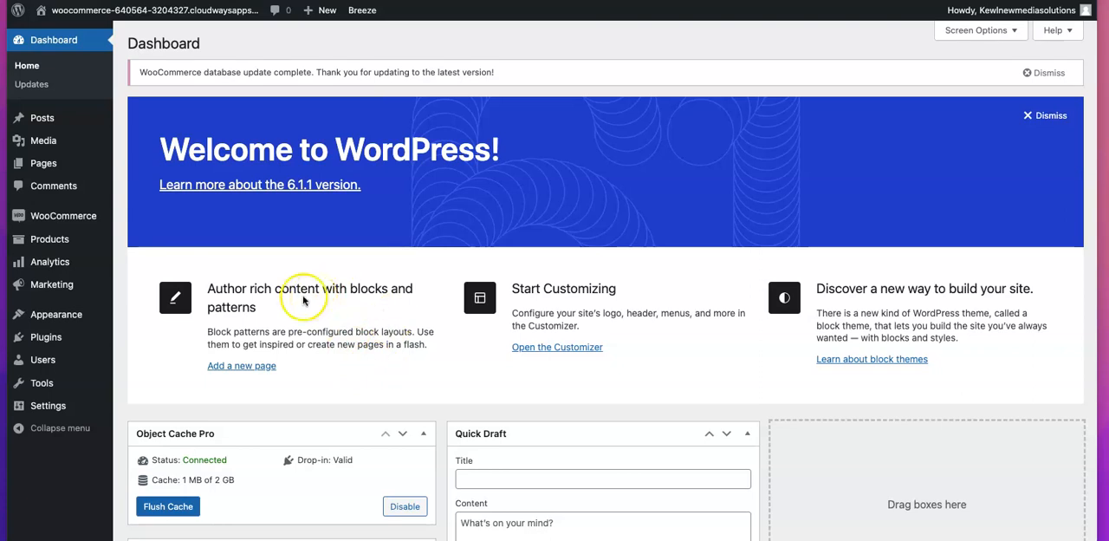
Review the site's installed plugins and its installed themes
{"action": "left_click", "coordinate": [48, 340]}
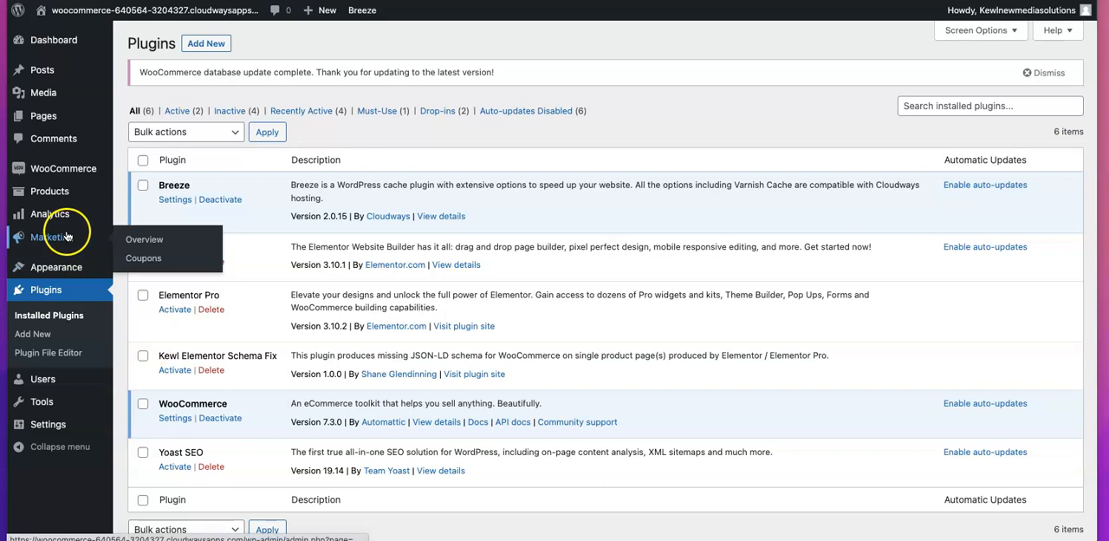
{"action": "mouse_move", "coordinate": [60, 274]}
{"action": "left_click", "coordinate": [139, 269]}
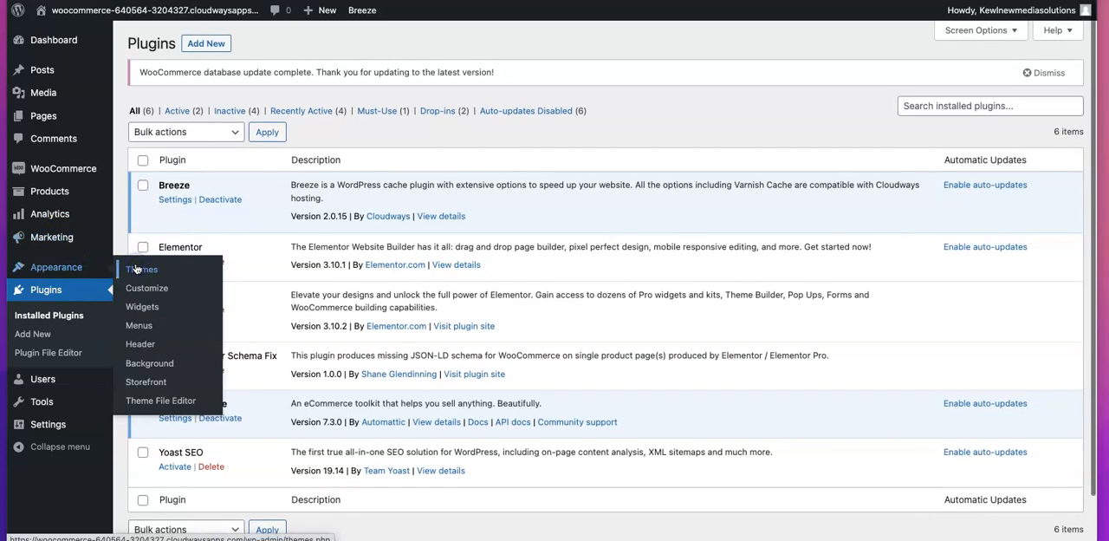
{"action": "mouse_move", "coordinate": [169, 143]}
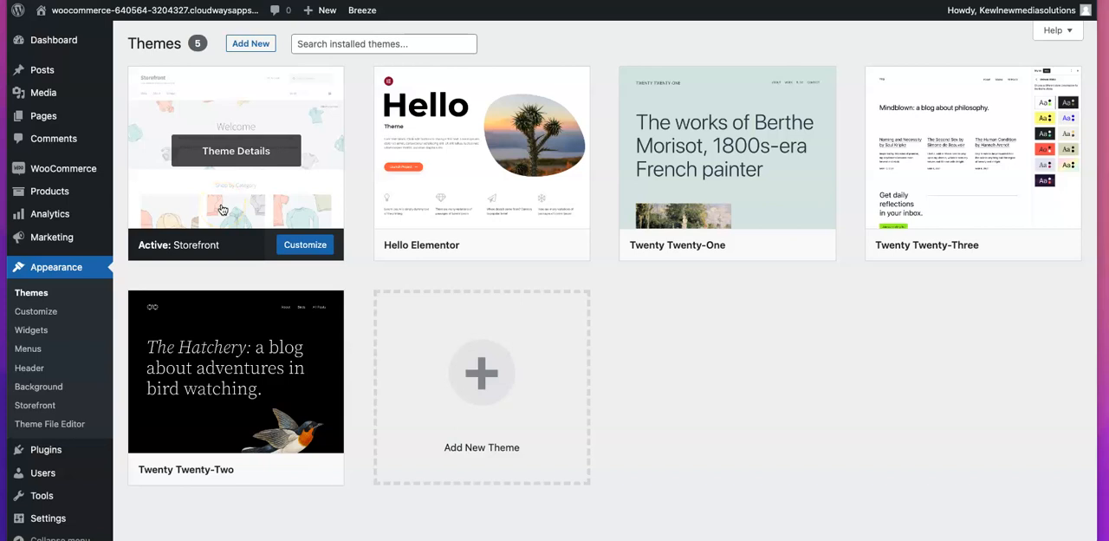
Open the product list and view the Sample Simple Product page on the storefront
{"action": "mouse_move", "coordinate": [30, 191]}
{"action": "left_click", "coordinate": [137, 193]}
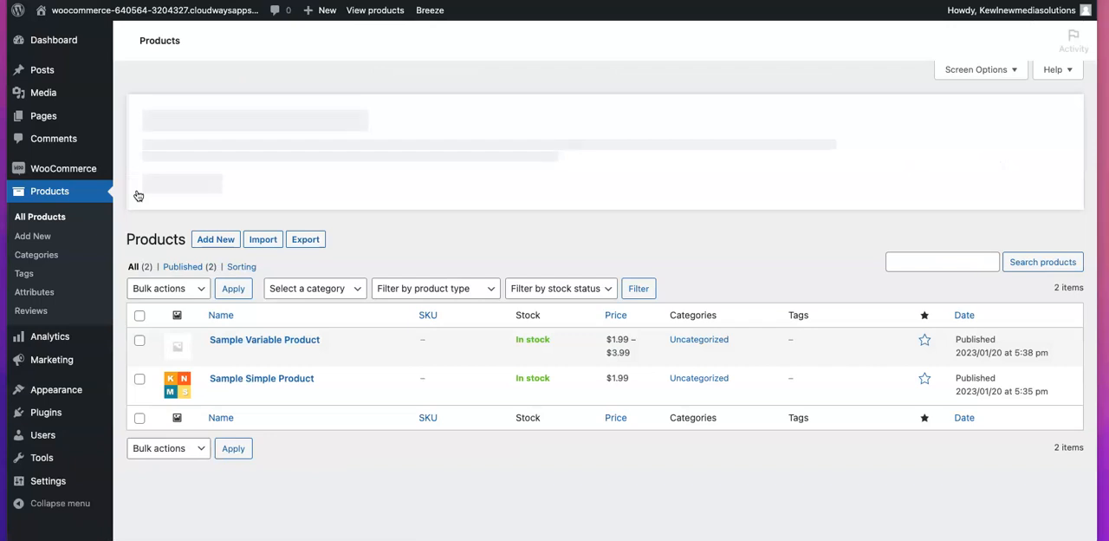
{"action": "left_click", "coordinate": [268, 336]}
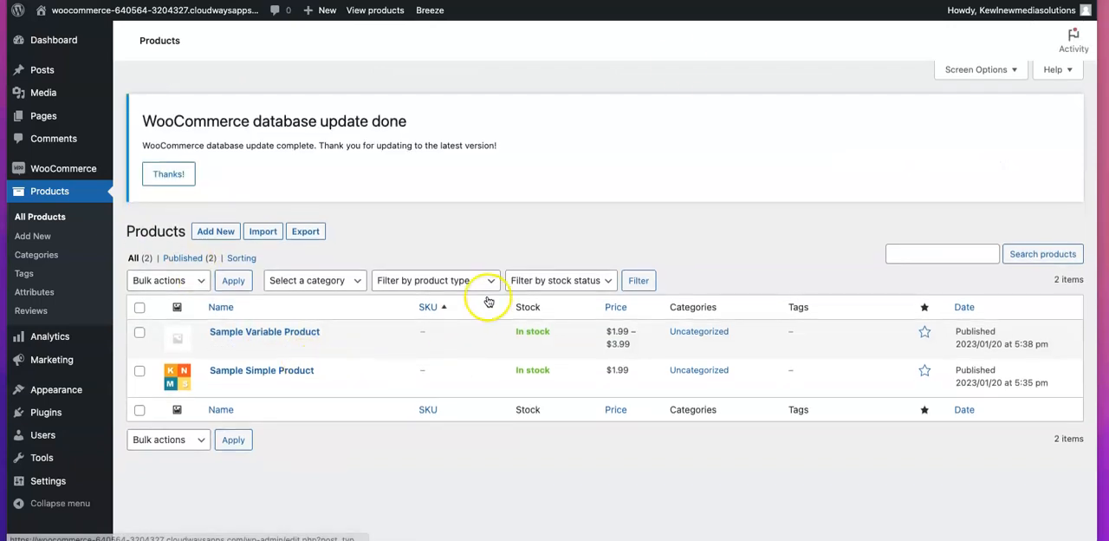
{"action": "left_click", "coordinate": [554, 2]}
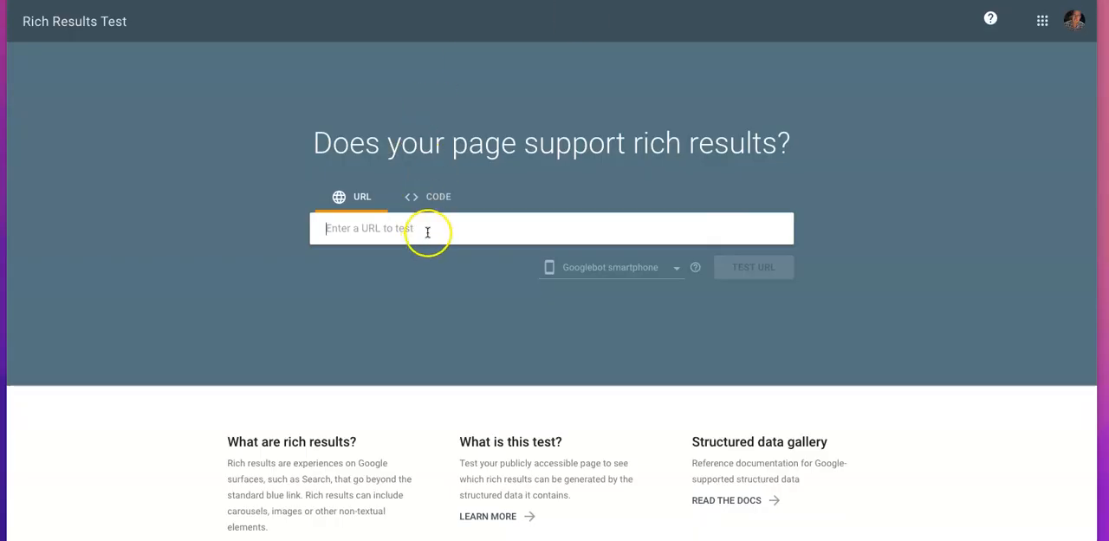
Run Google's Rich Results Test on the Sample Simple Product URL and examine the detected structured data
{"action": "left_click", "coordinate": [428, 231]}
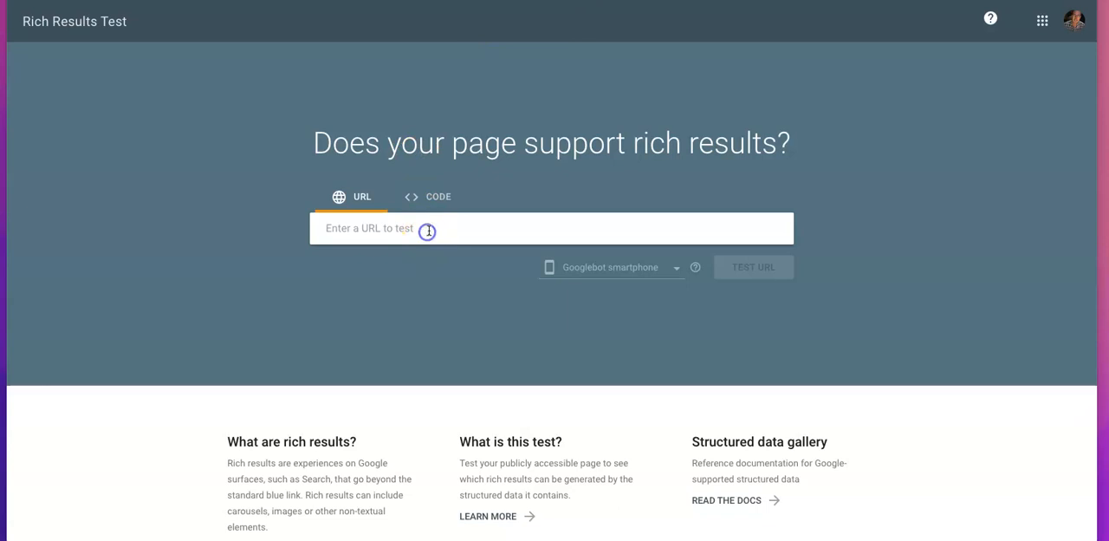
{"action": "type", "text": "https://woocommerce-640564-3204327.cloudwaysapps.com/product/sample-simple-product"}
{"action": "left_click", "coordinate": [863, 273]}
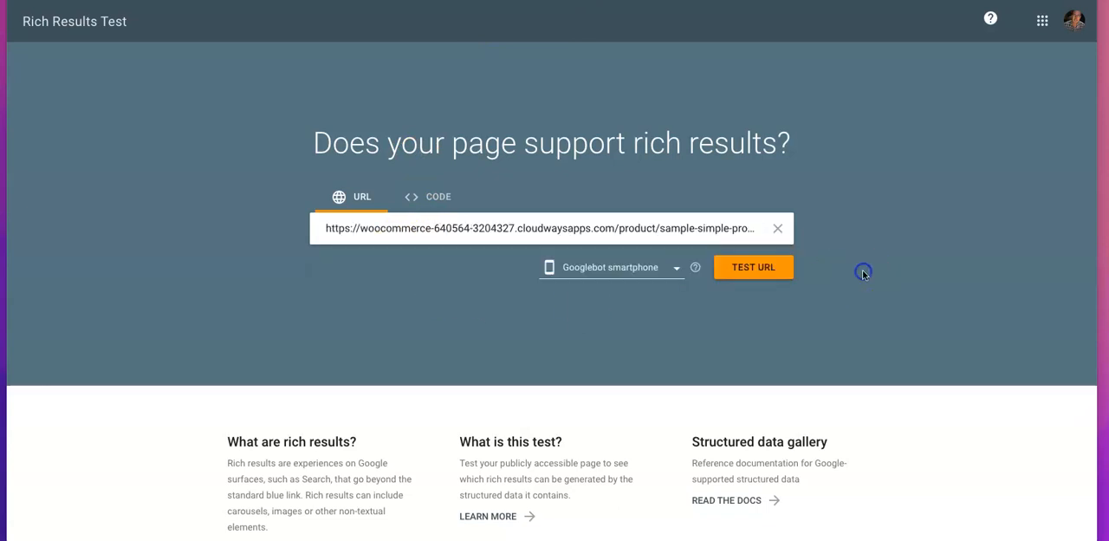
{"action": "left_click", "coordinate": [762, 269]}
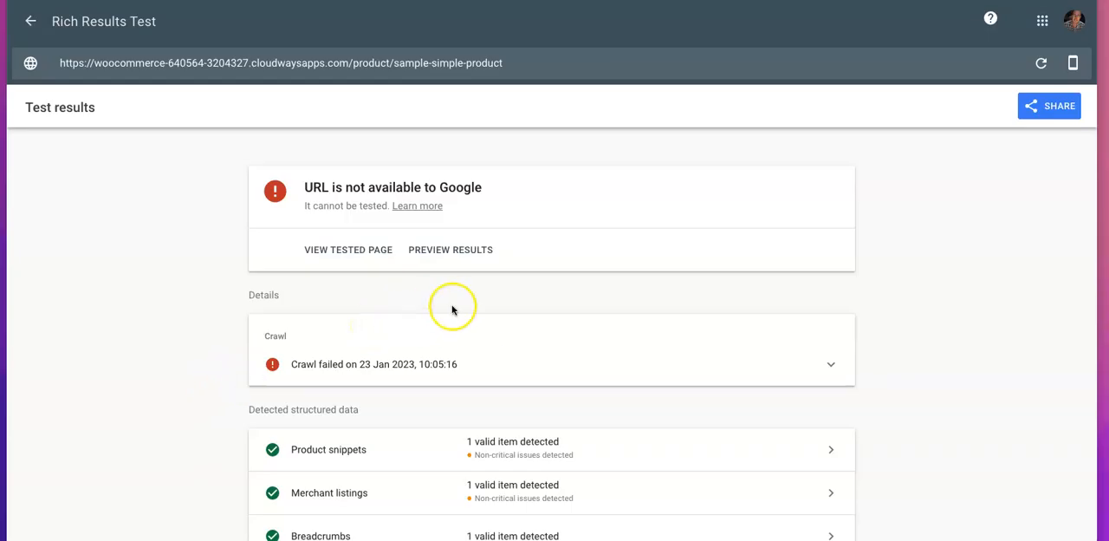
{"action": "scroll", "coordinate": [484, 311], "scroll_direction": "down", "scroll_amount": 1}
{"action": "scroll", "coordinate": [485, 311], "scroll_direction": "down", "scroll_amount": 3}
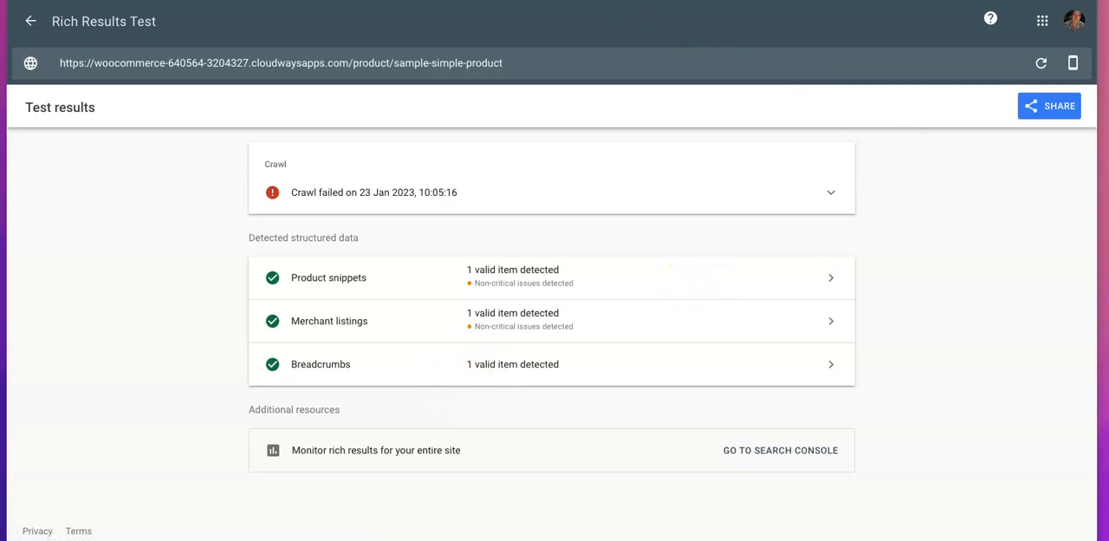
Switch back to the WordPress admin, activate the Elementor plugin and purge all Breeze cache
{"action": "left_click", "coordinate": [737, 1]}
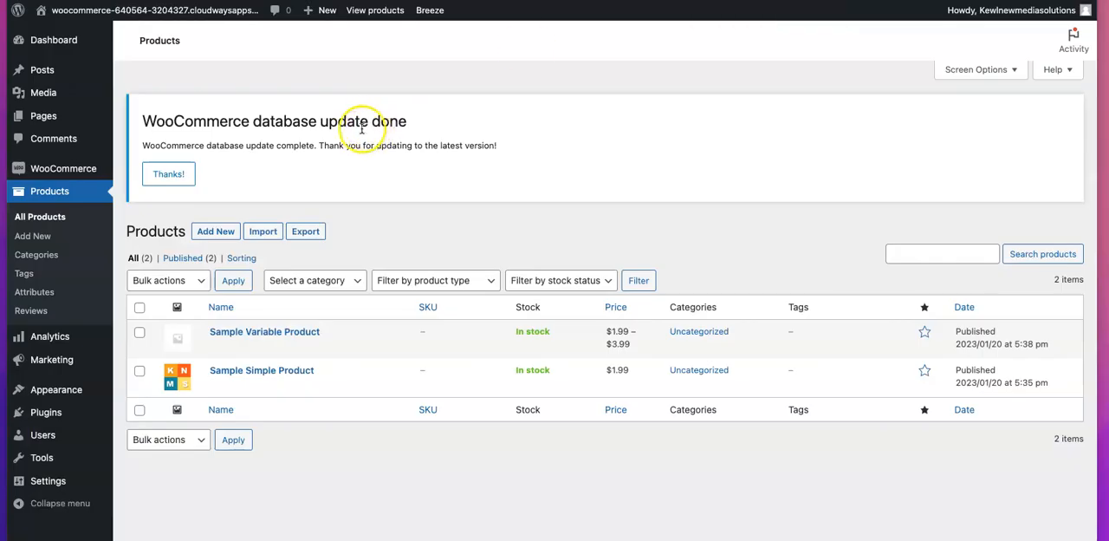
{"action": "mouse_move", "coordinate": [42, 414]}
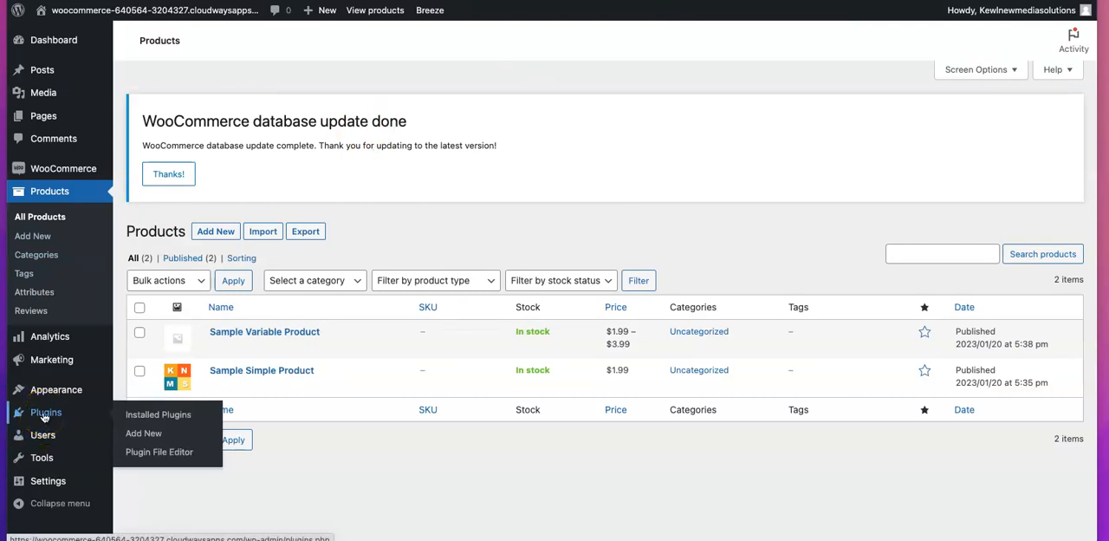
{"action": "left_click", "coordinate": [43, 416]}
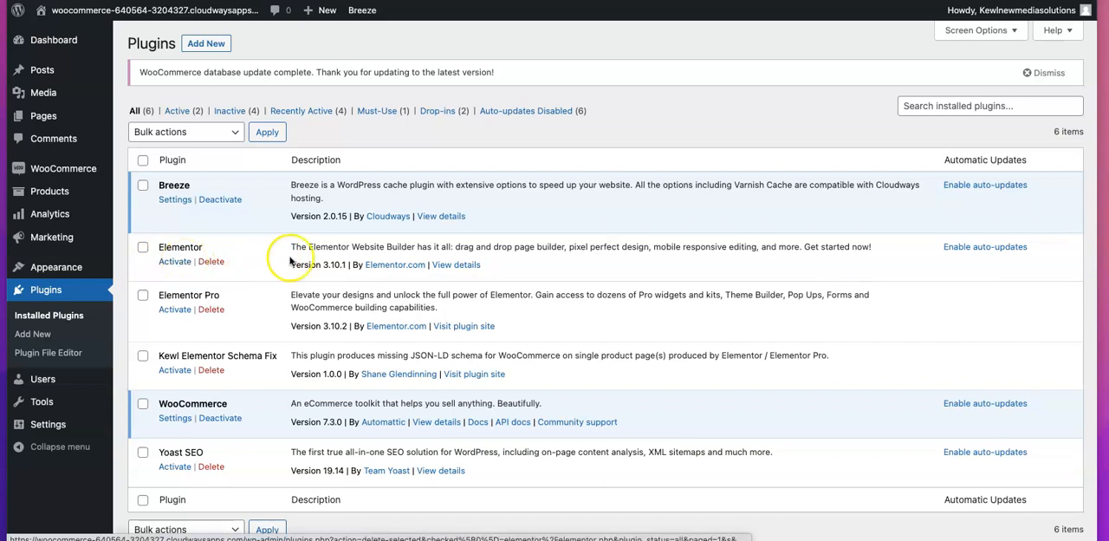
{"action": "left_click", "coordinate": [170, 262]}
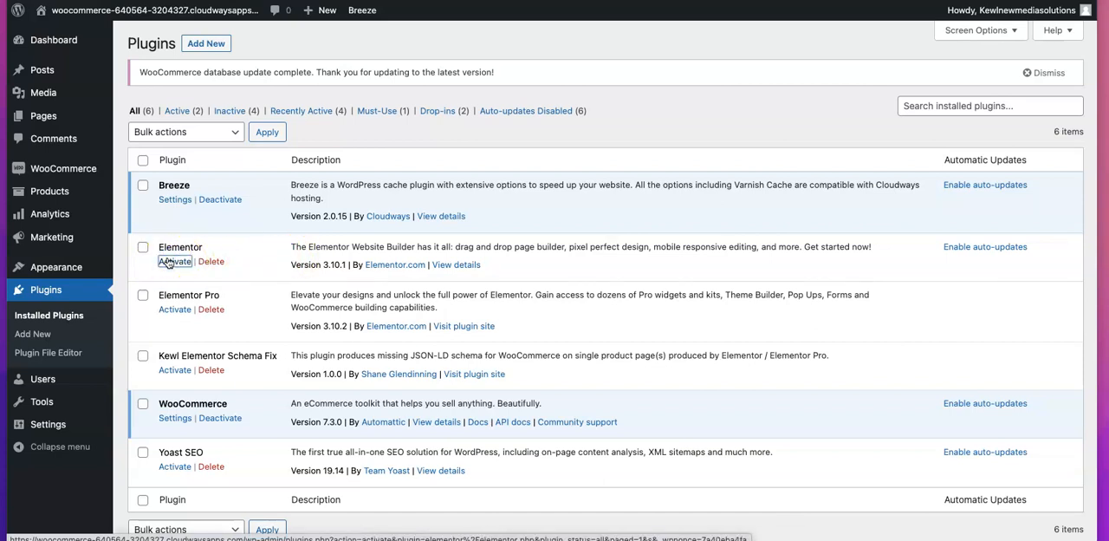
{"action": "scroll", "coordinate": [360, 57], "scroll_direction": "down", "scroll_amount": 1}
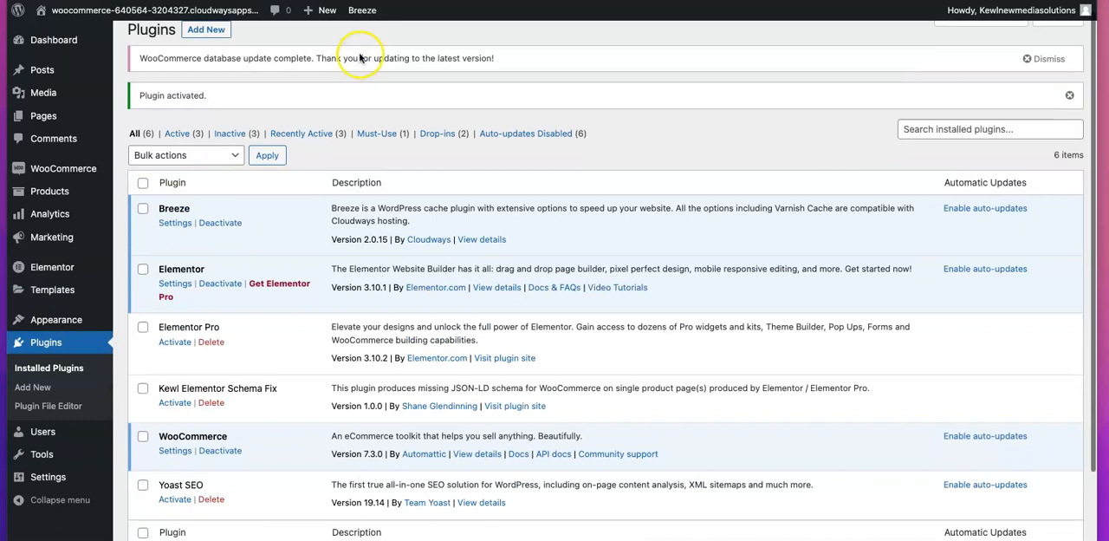
{"action": "mouse_move", "coordinate": [363, 21]}
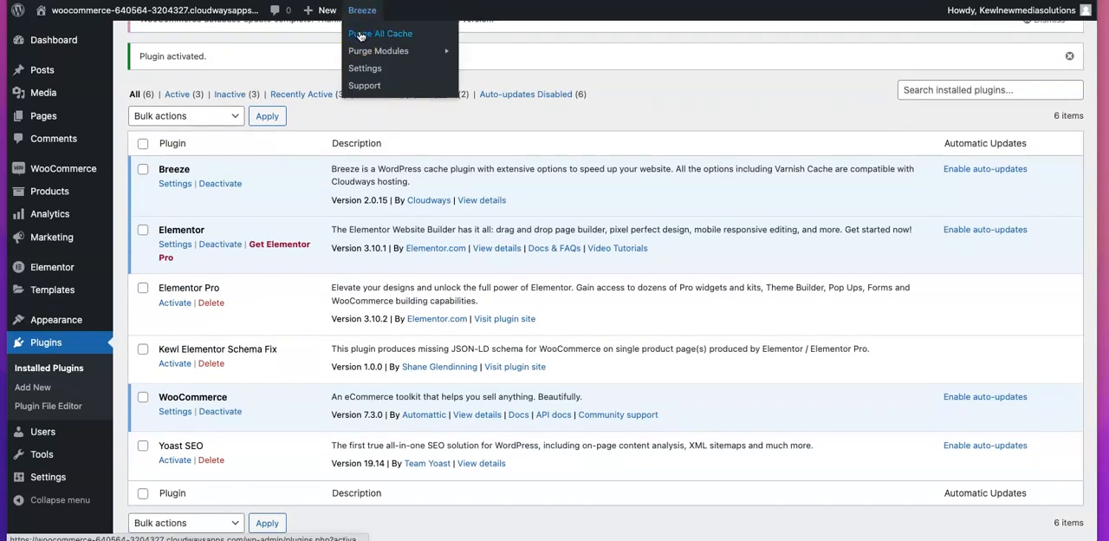
{"action": "left_click", "coordinate": [360, 34]}
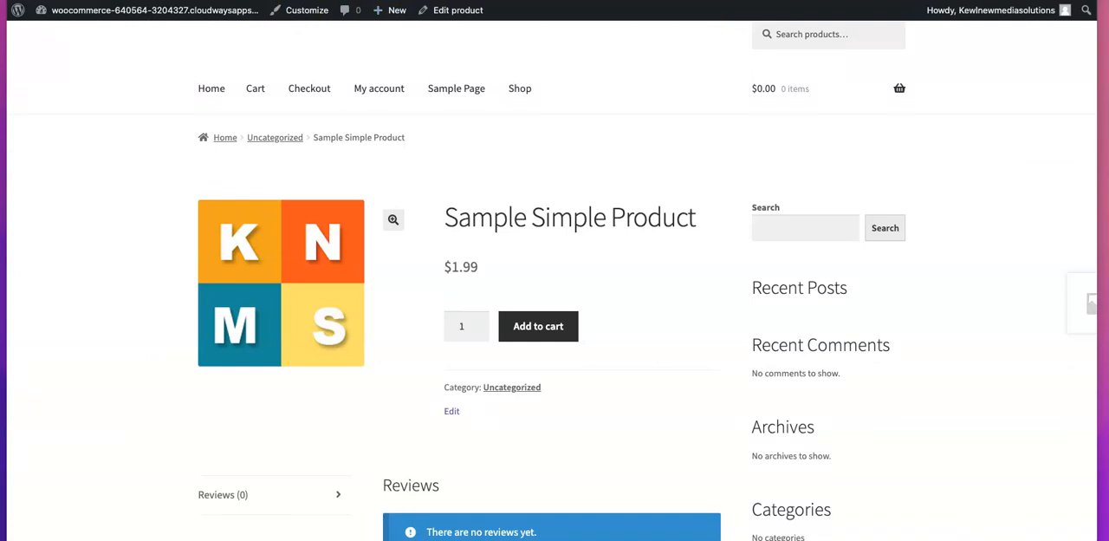
Check the product page and rerun its Rich Results Test with Elementor active, examining the detected structured data
{"action": "left_click", "coordinate": [424, 10]}
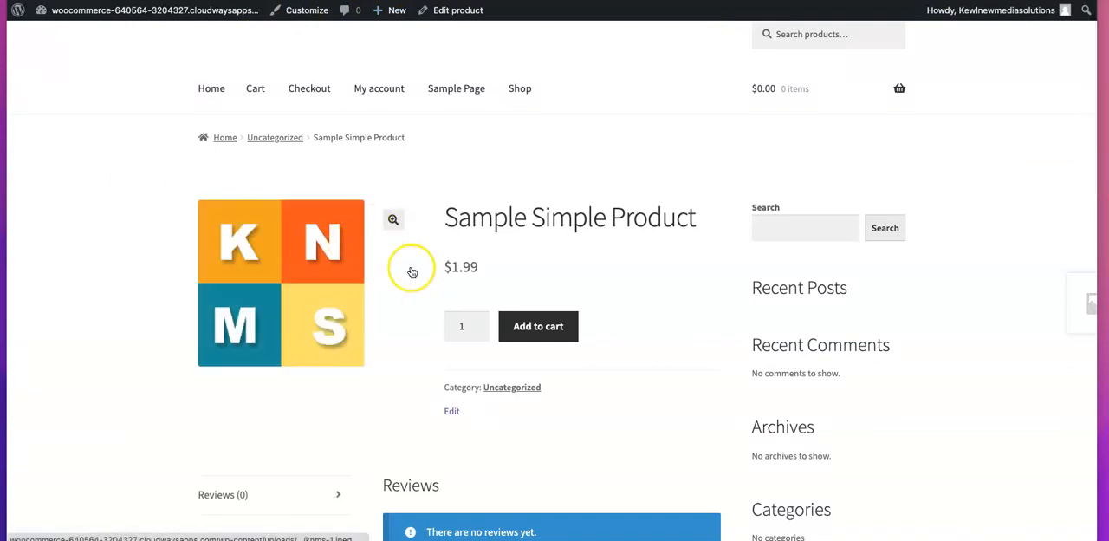
{"action": "left_click", "coordinate": [528, 325]}
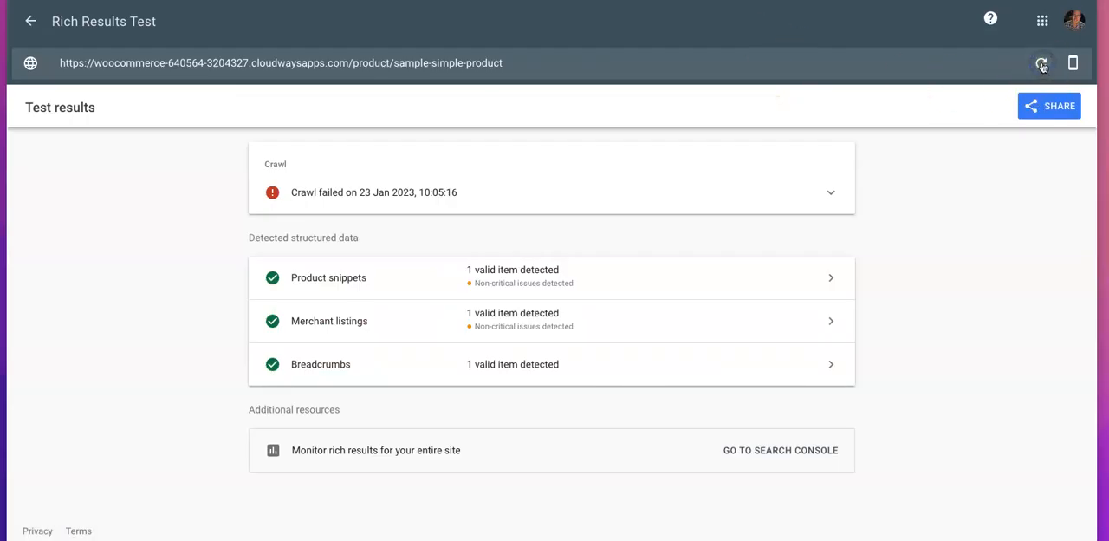
{"action": "left_click", "coordinate": [1042, 65]}
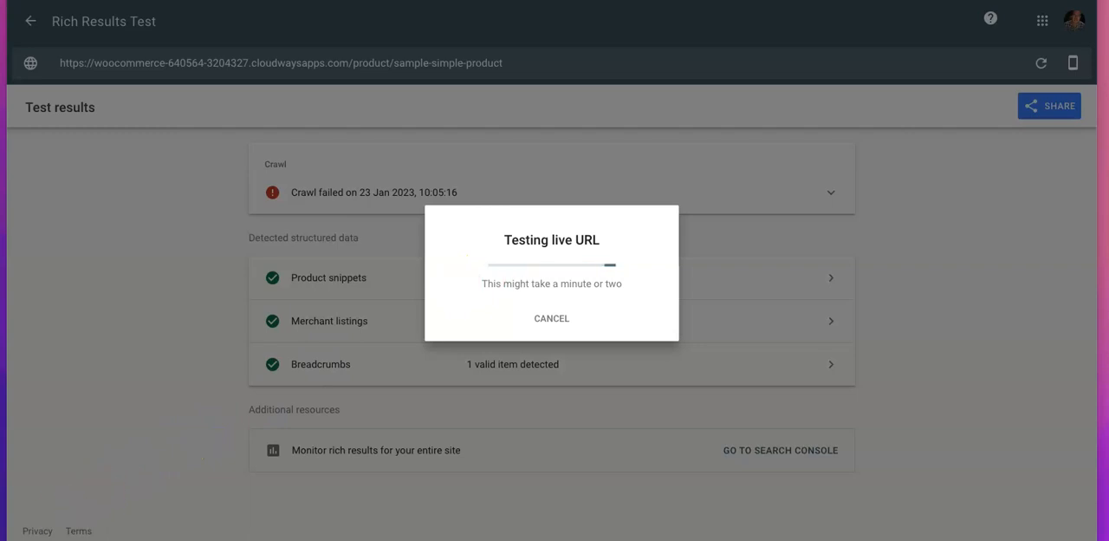
{"action": "scroll", "coordinate": [276, 374], "scroll_direction": "down", "scroll_amount": 3}
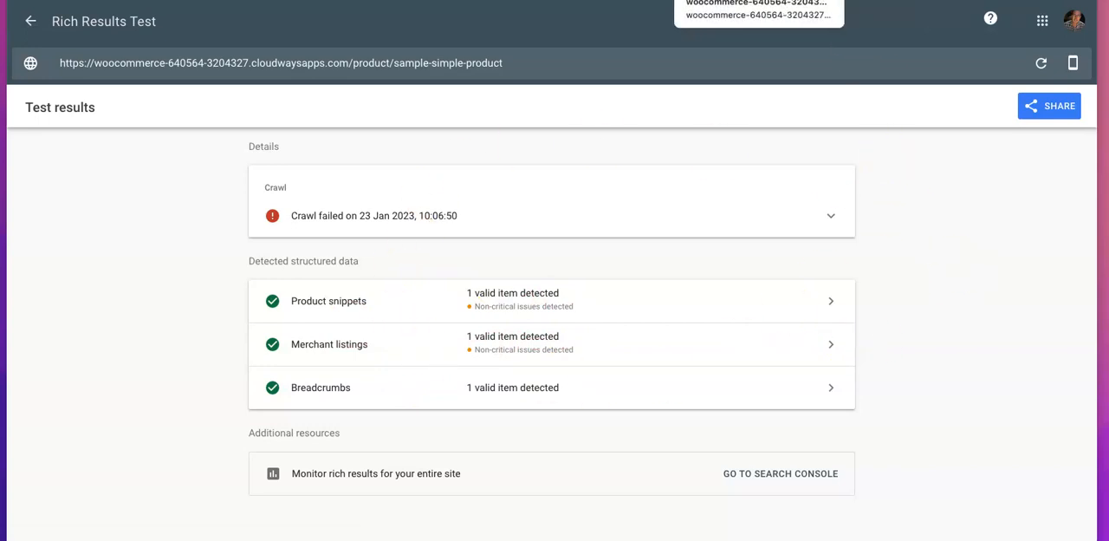
Return to the installed plugins in the WordPress admin and activate Elementor Pro
{"action": "left_click", "coordinate": [694, 1]}
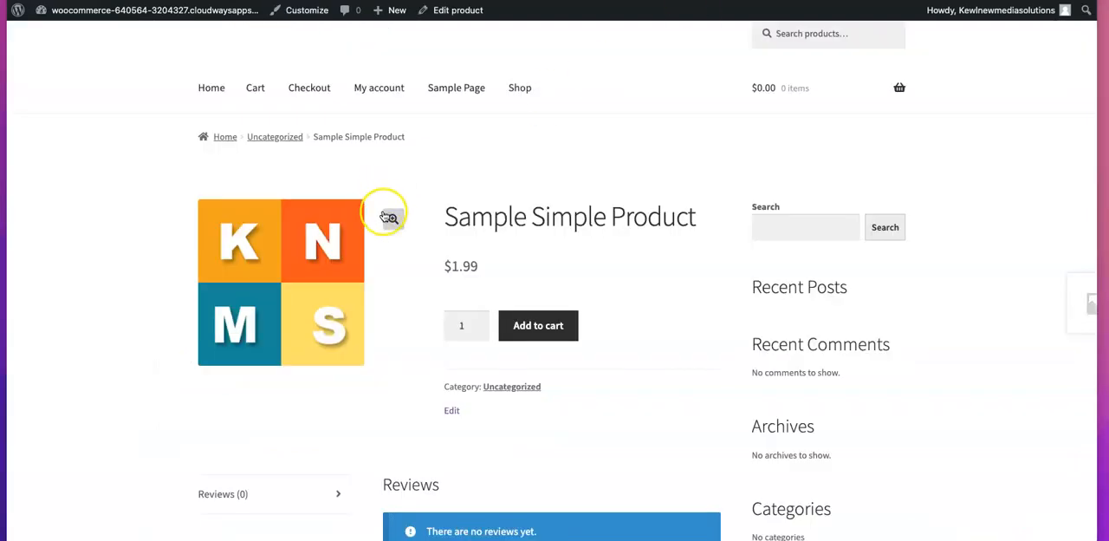
{"action": "scroll", "coordinate": [389, 216], "scroll_direction": "down", "scroll_amount": 4}
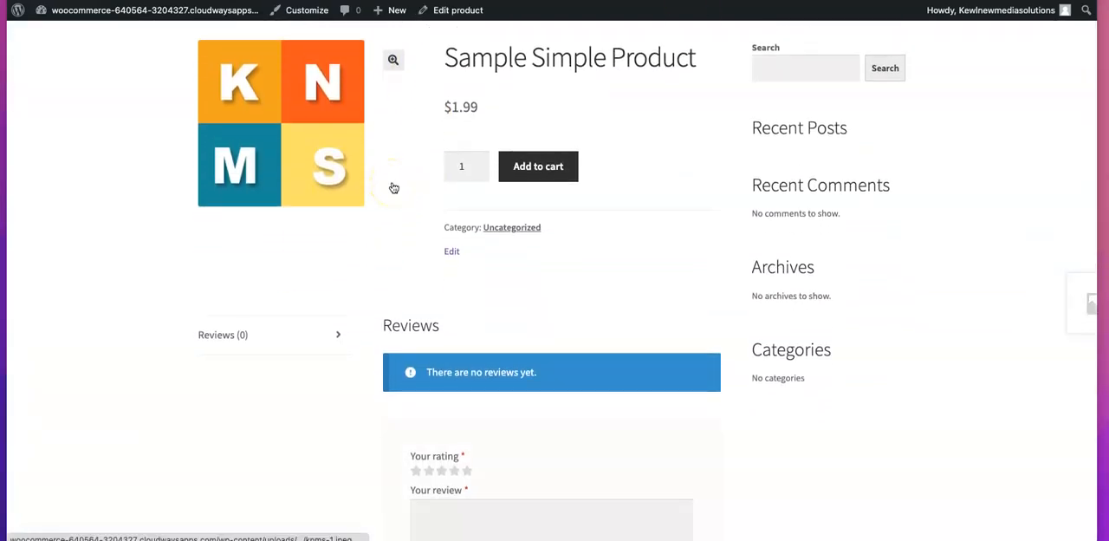
{"action": "scroll", "coordinate": [393, 187], "scroll_direction": "up", "scroll_amount": 5}
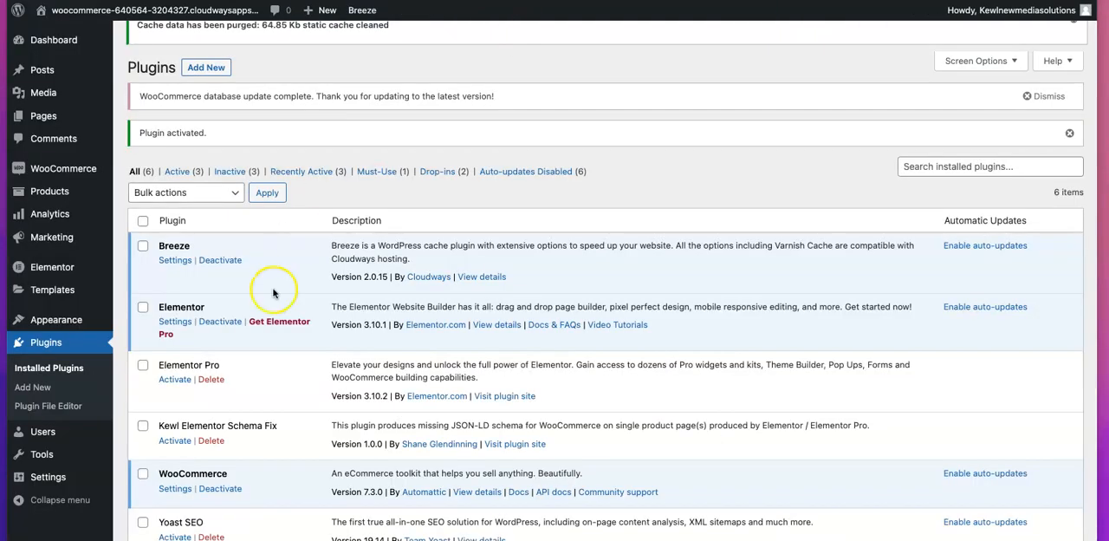
{"action": "left_click", "coordinate": [174, 379]}
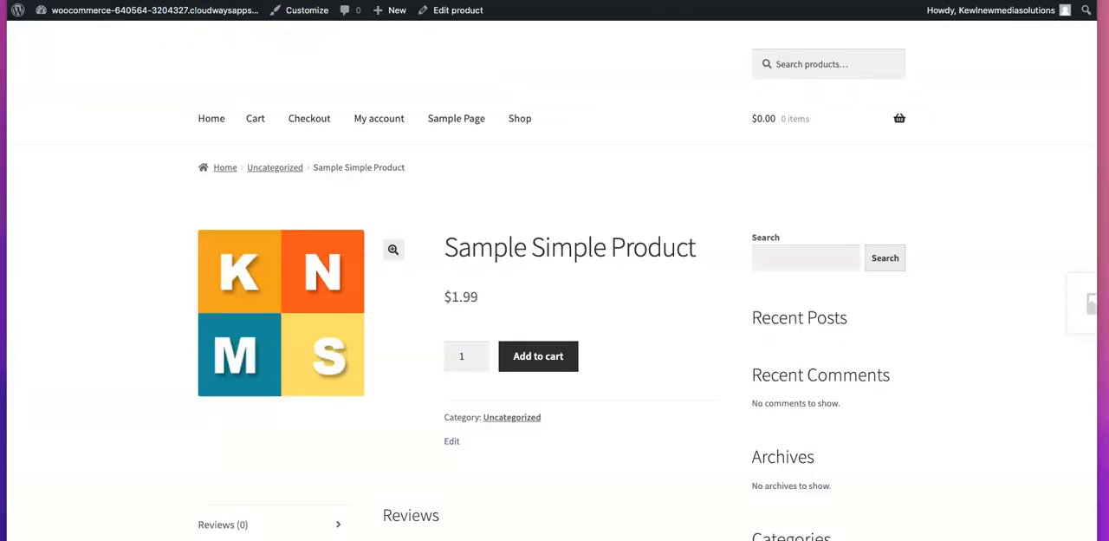
Check the product page again and rerun its Rich Results Test with Elementor Pro active
{"action": "left_click", "coordinate": [156, 10]}
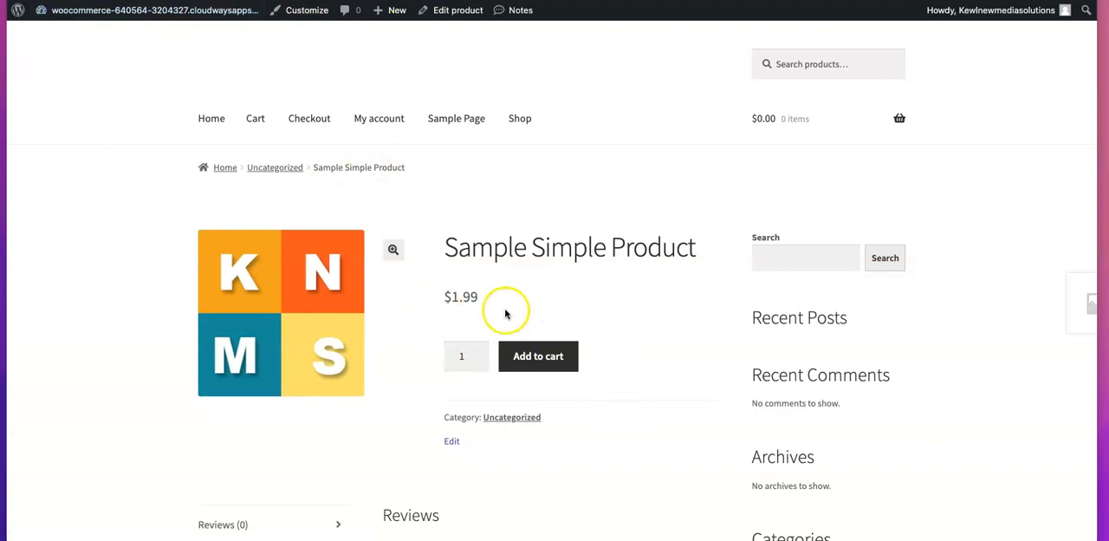
{"action": "scroll", "coordinate": [512, 308], "scroll_direction": "down", "scroll_amount": 5}
{"action": "scroll", "coordinate": [499, 320], "scroll_direction": "up", "scroll_amount": 5}
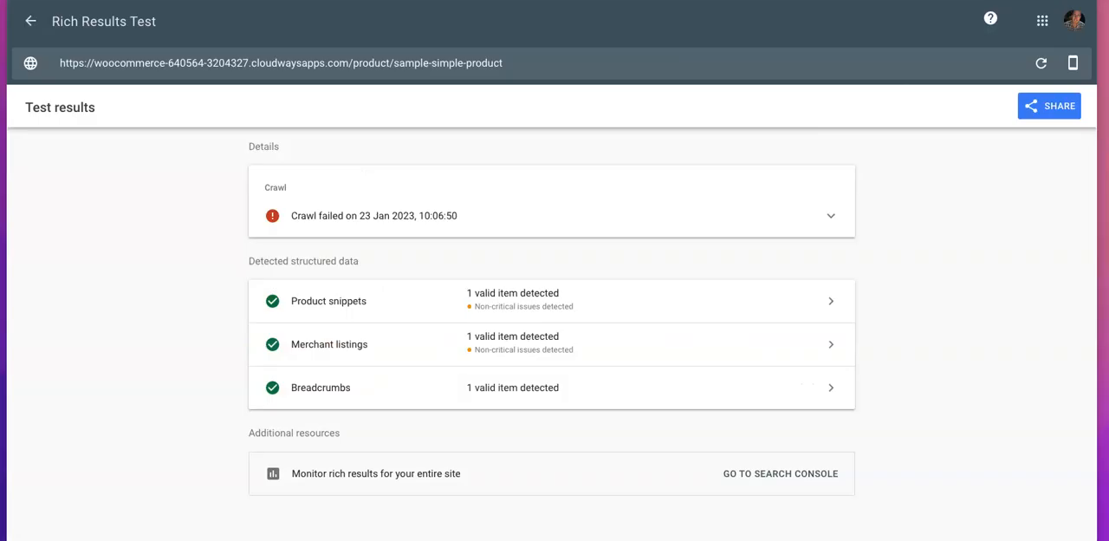
{"action": "left_click", "coordinate": [1042, 64]}
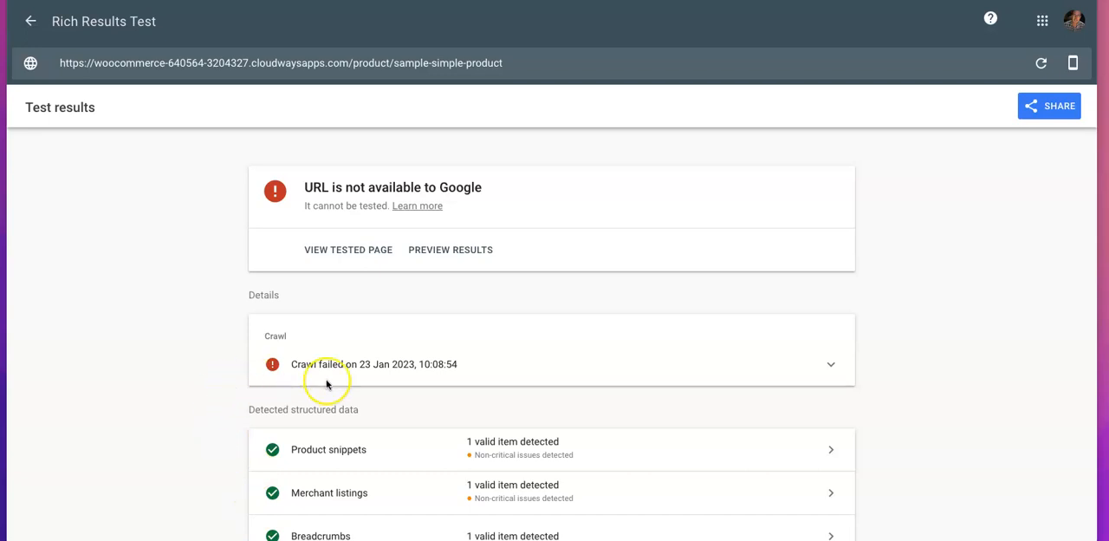
{"action": "scroll", "coordinate": [372, 389], "scroll_direction": "down", "scroll_amount": 2}
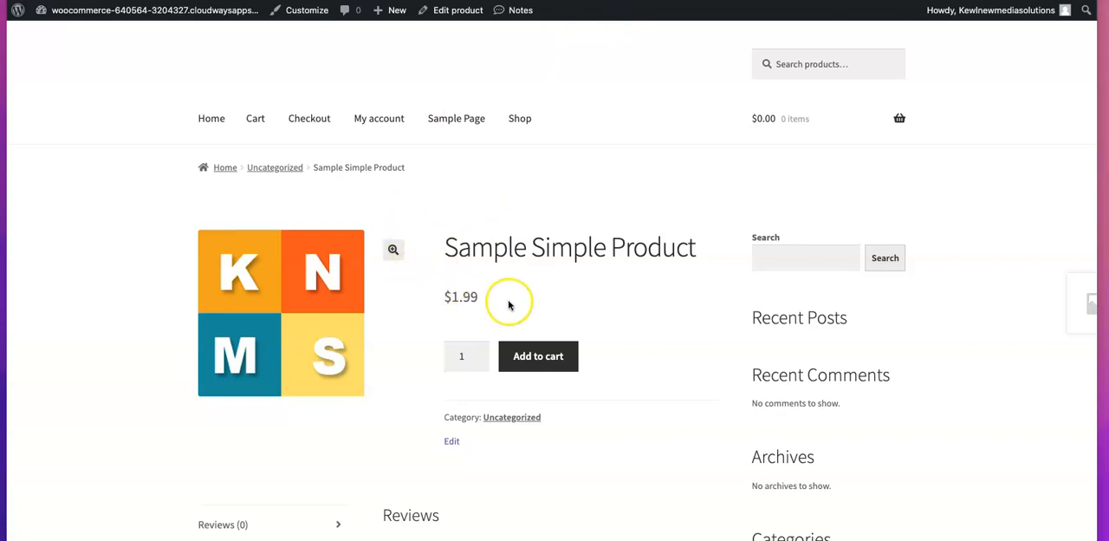
Enable Elementor for the Products post type in its general settings and save the changes
{"action": "scroll", "coordinate": [528, 272], "scroll_direction": "down", "scroll_amount": 3}
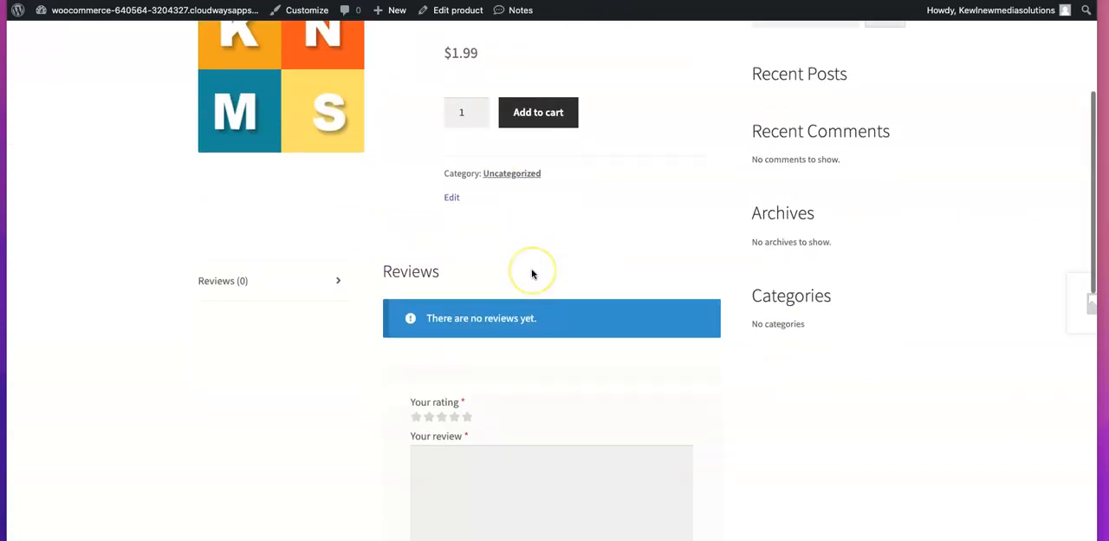
{"action": "scroll", "coordinate": [532, 273], "scroll_direction": "up", "scroll_amount": 3}
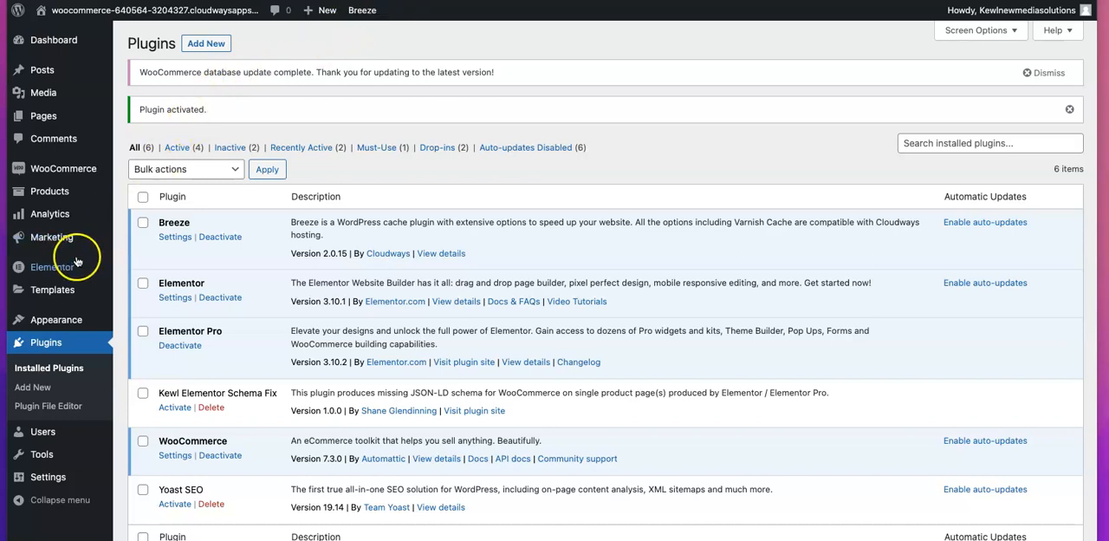
{"action": "mouse_move", "coordinate": [59, 264]}
{"action": "left_click", "coordinate": [142, 271]}
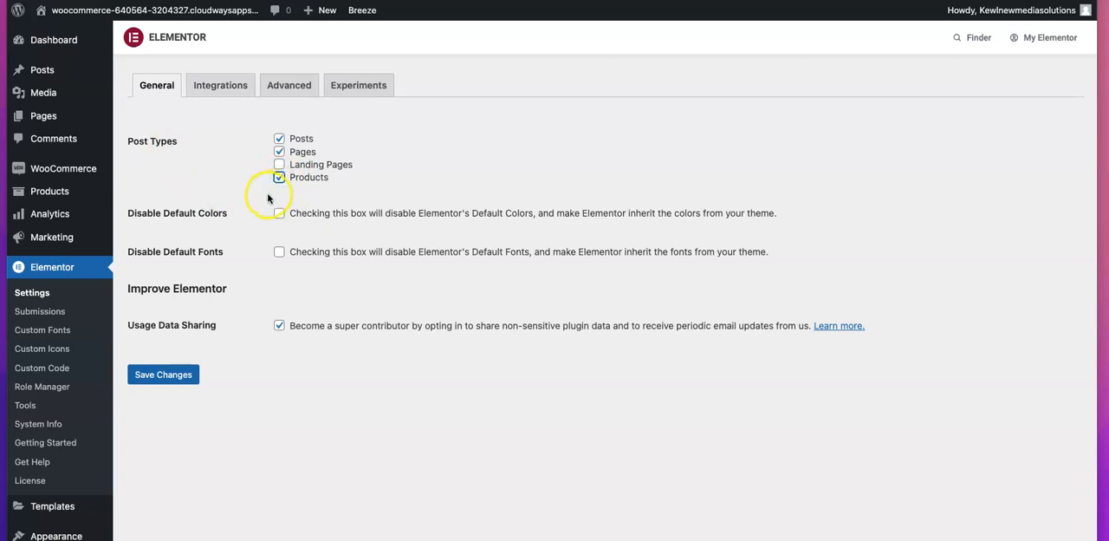
{"action": "left_click", "coordinate": [164, 383]}
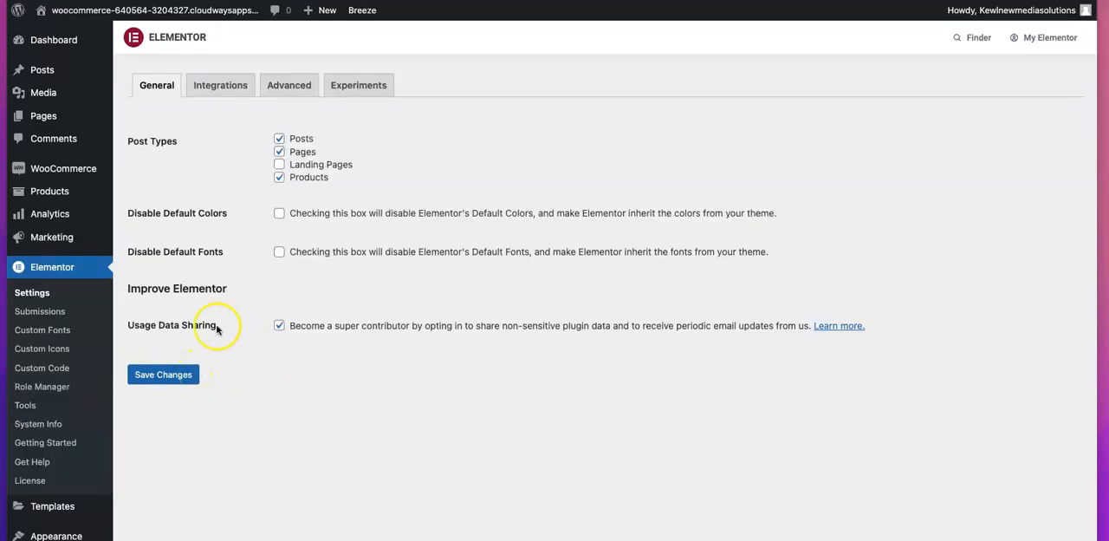
Open the list of saved Elementor templates
{"action": "scroll", "coordinate": [75, 269], "scroll_direction": "down", "scroll_amount": 3}
{"action": "mouse_move", "coordinate": [62, 390]}
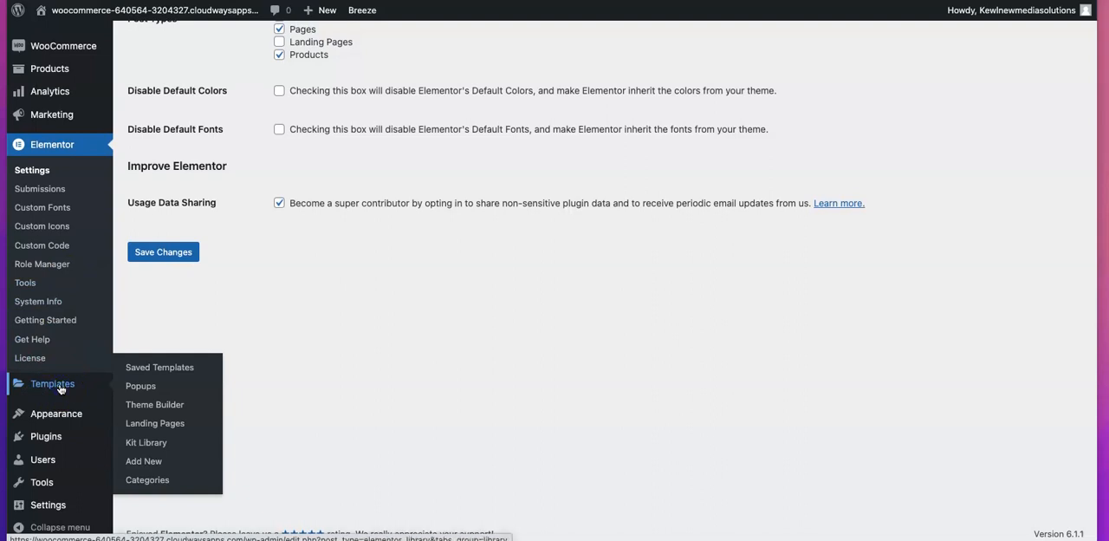
{"action": "left_click", "coordinate": [60, 390]}
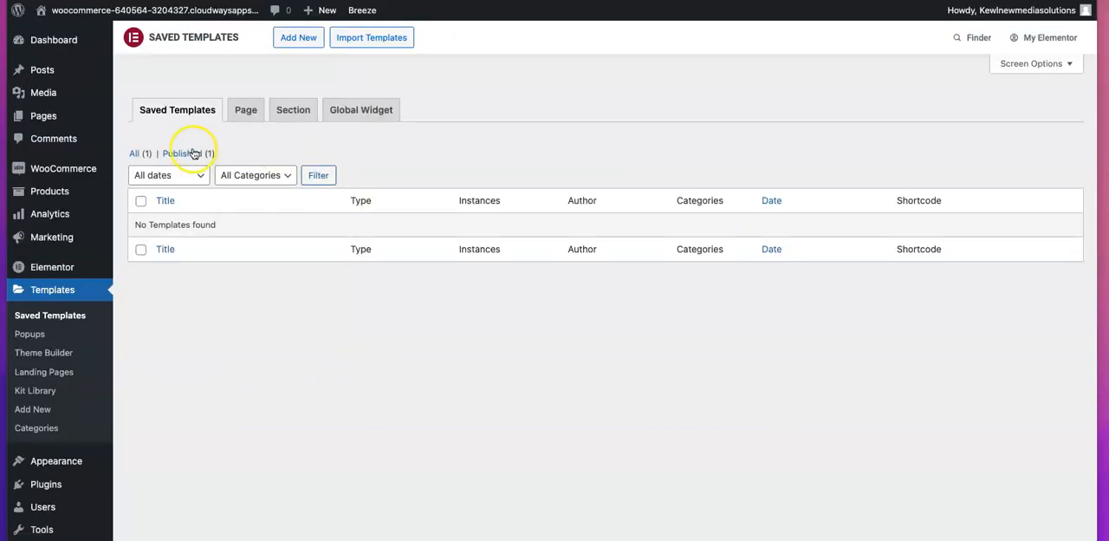
Create a new Single Product template named productSingleTemplate
{"action": "left_click", "coordinate": [293, 39]}
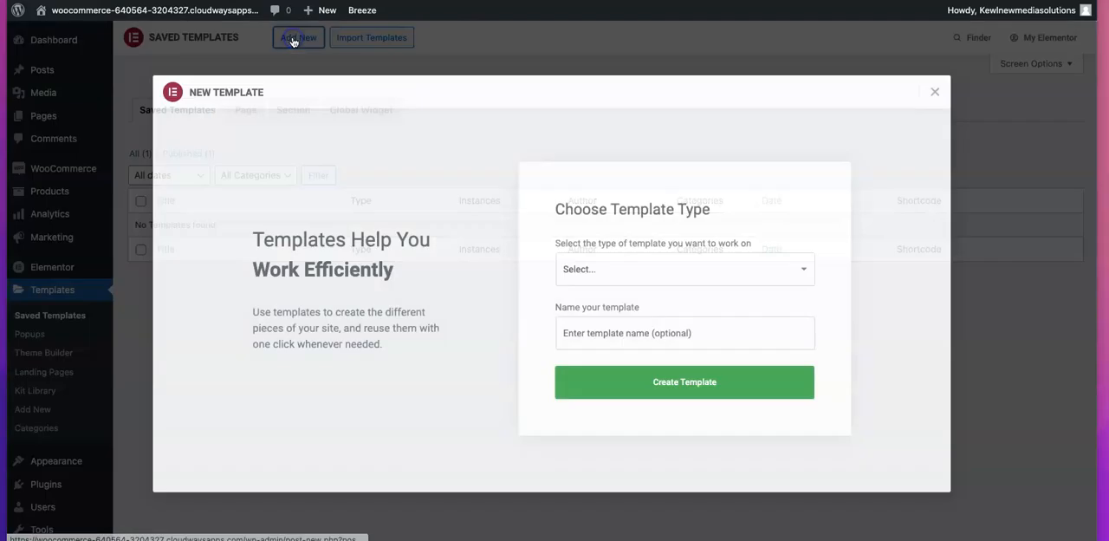
{"action": "left_click", "coordinate": [602, 265]}
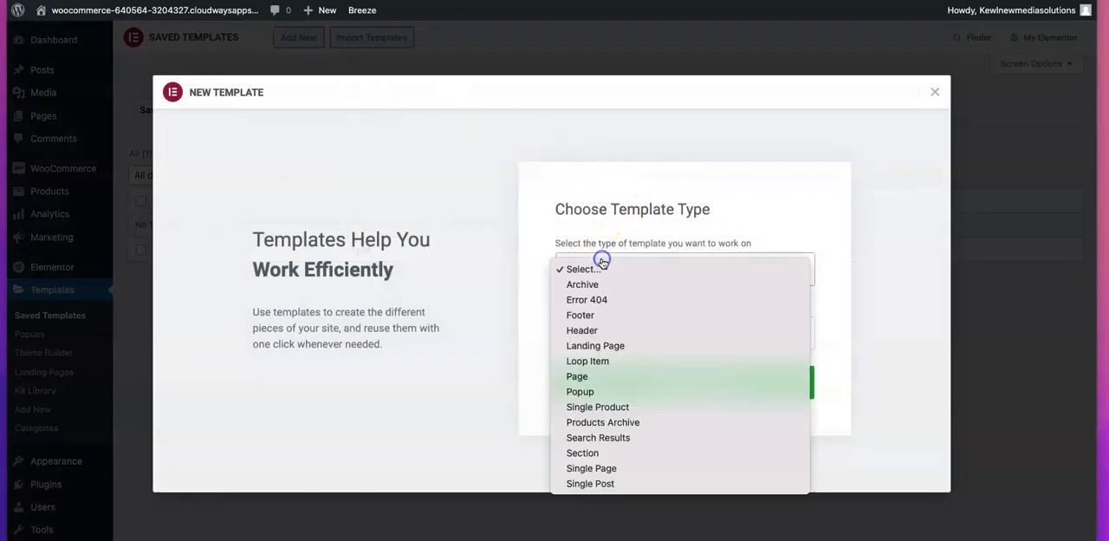
{"action": "left_click", "coordinate": [604, 406]}
{"action": "left_click", "coordinate": [574, 327]}
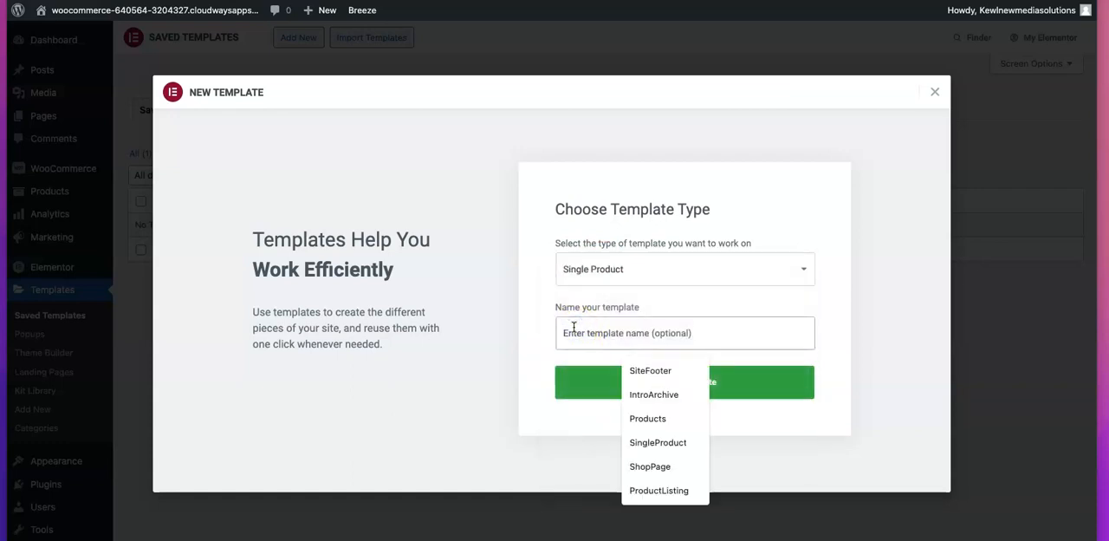
{"action": "type", "text": "product"}
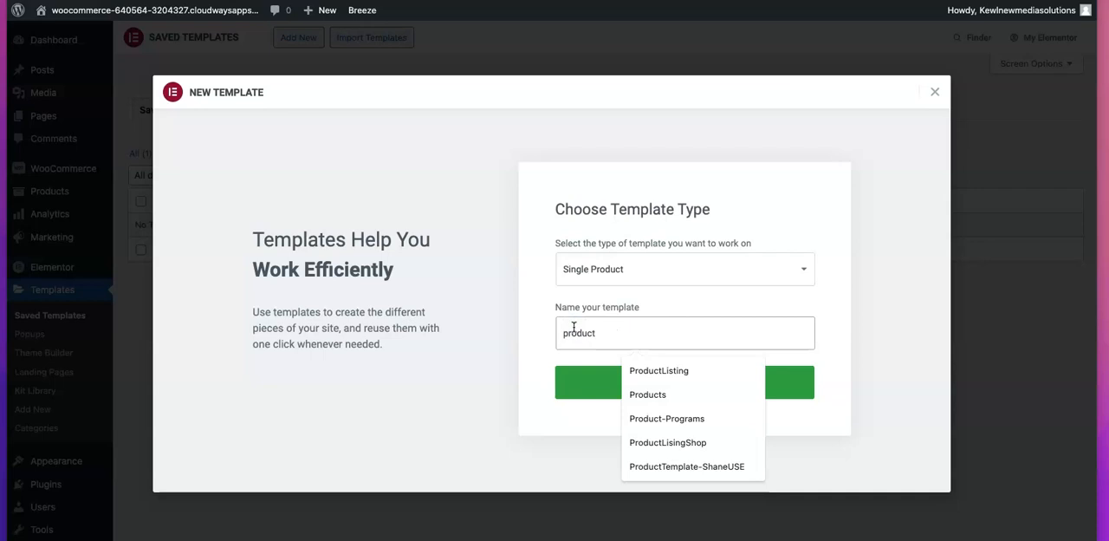
{"action": "type", "text": "SingleTempl"}
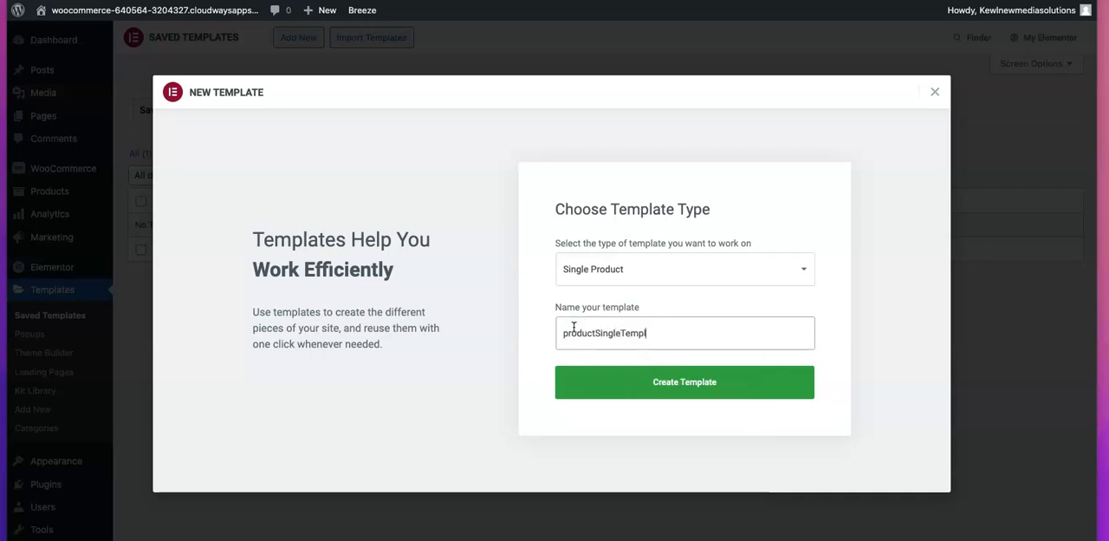
{"action": "type", "text": "ate"}
{"action": "left_click", "coordinate": [661, 378]}
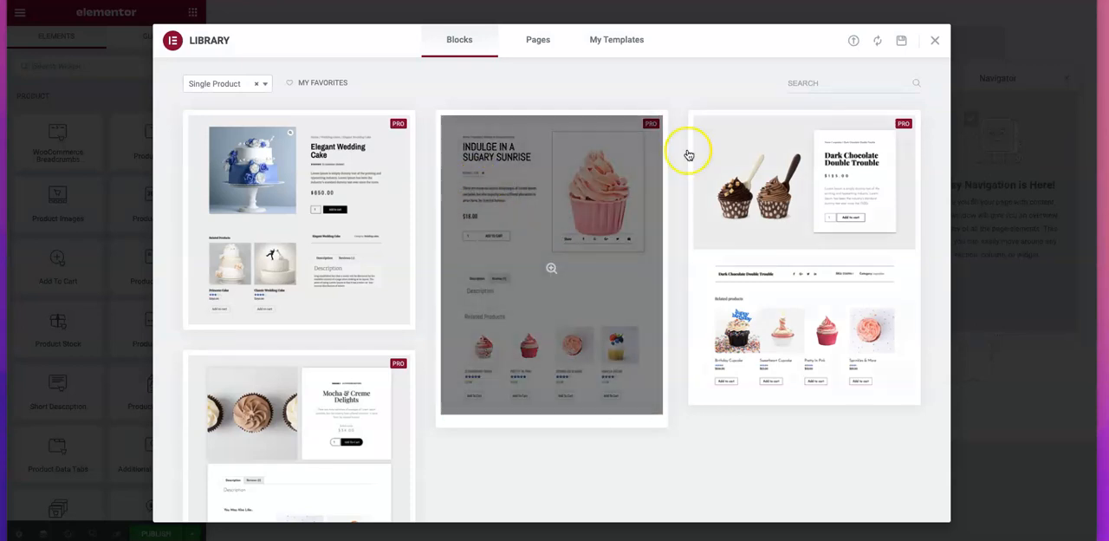
Close the template library without choosing a block and insert a section with two equal columns
{"action": "left_click", "coordinate": [937, 41]}
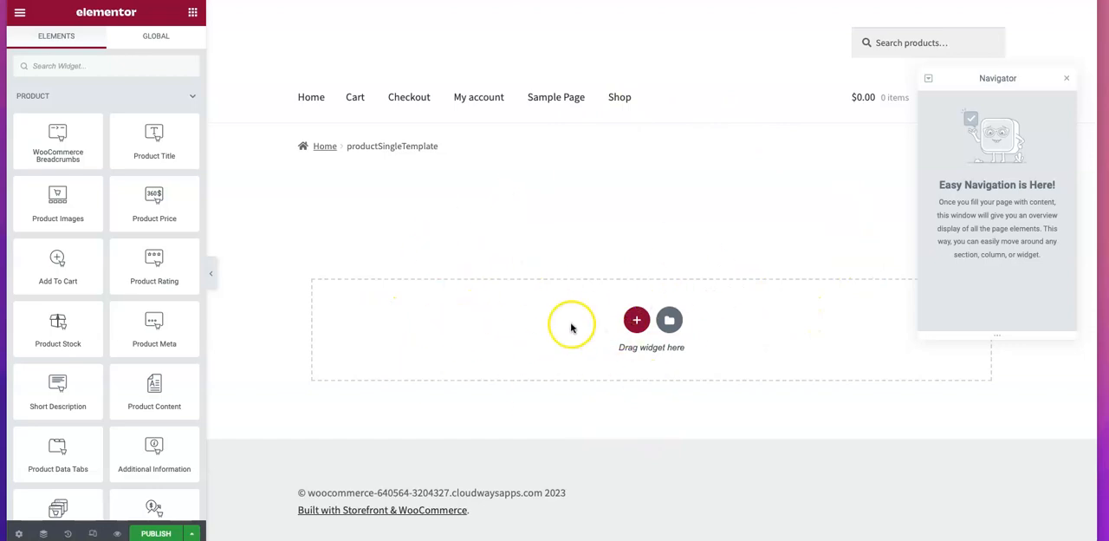
{"action": "left_click", "coordinate": [637, 322]}
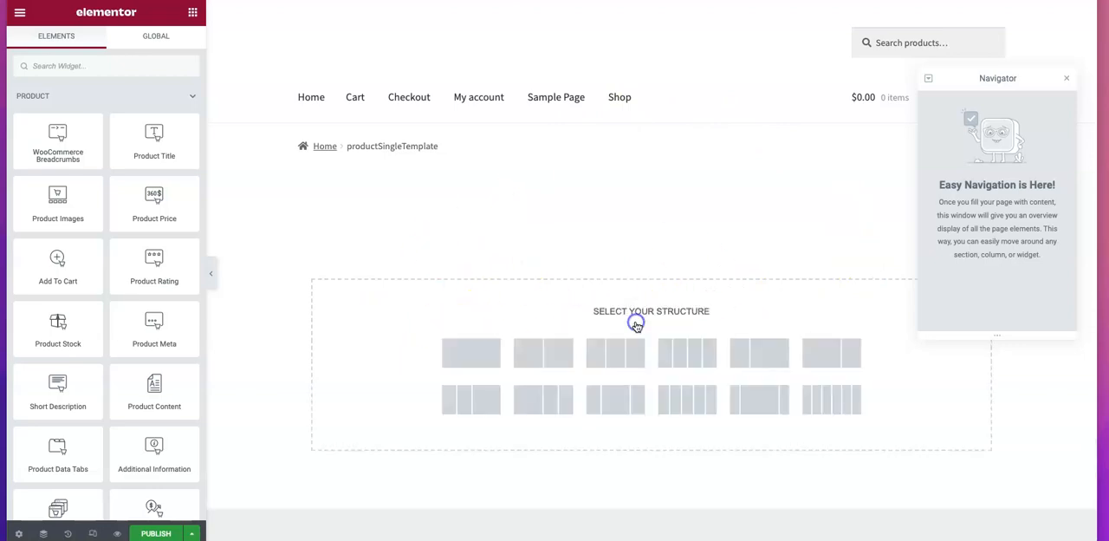
{"action": "left_click", "coordinate": [558, 353]}
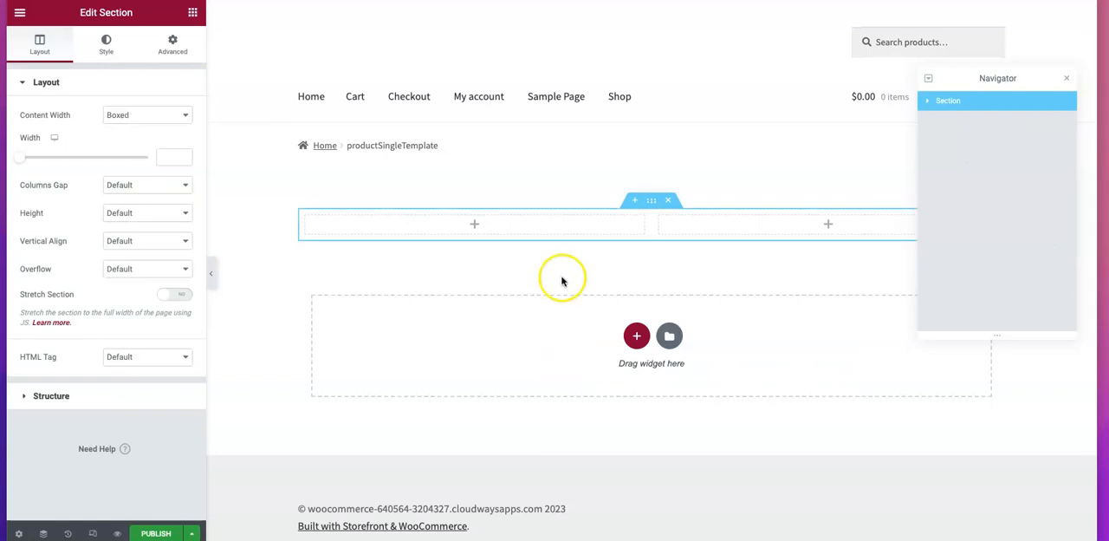
Add a basic Image widget to the section's first column
{"action": "left_click", "coordinate": [192, 12]}
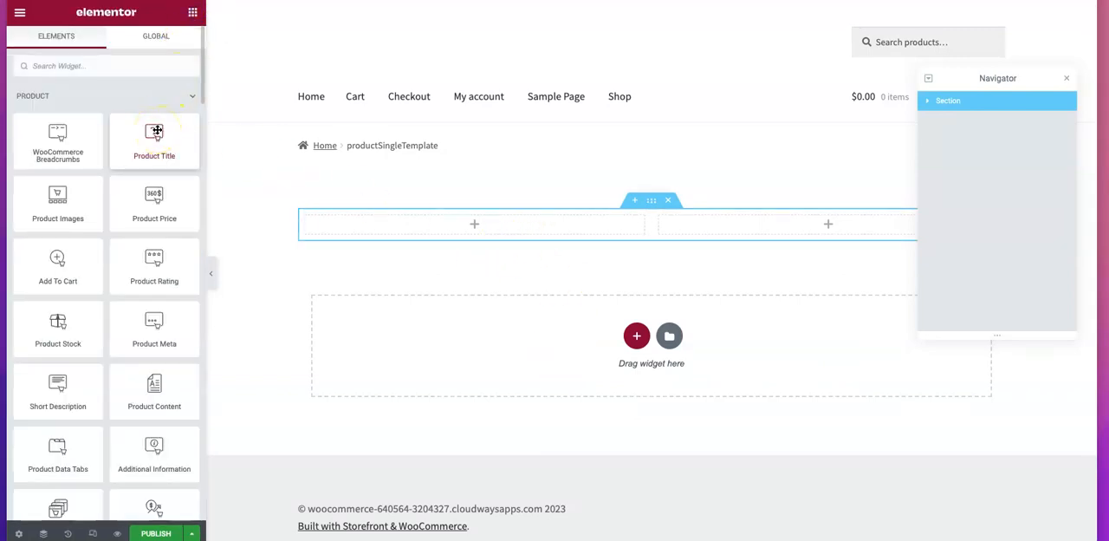
{"action": "scroll", "coordinate": [107, 187], "scroll_direction": "down", "scroll_amount": 4}
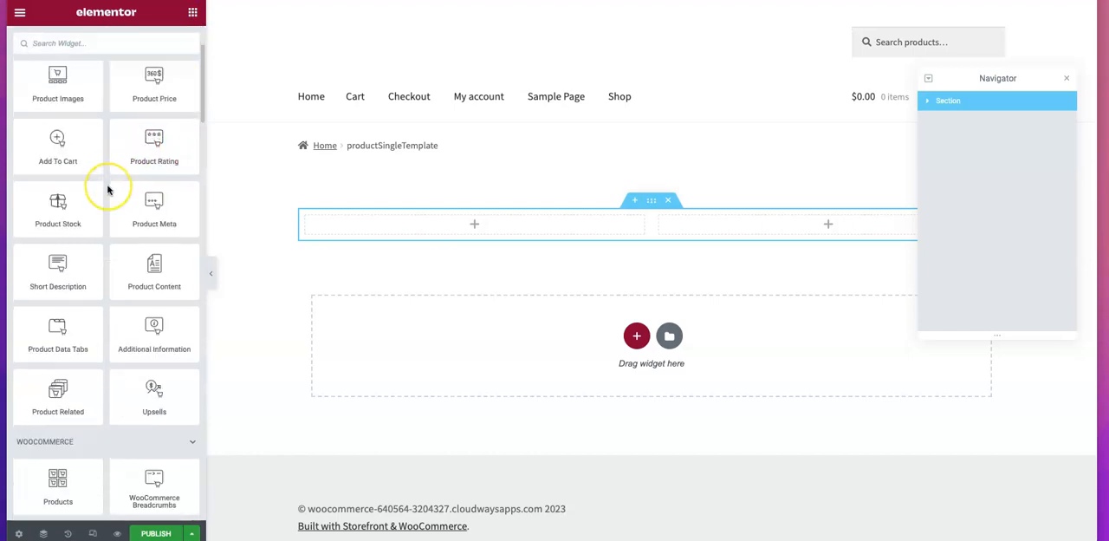
{"action": "scroll", "coordinate": [107, 189], "scroll_direction": "up", "scroll_amount": 5}
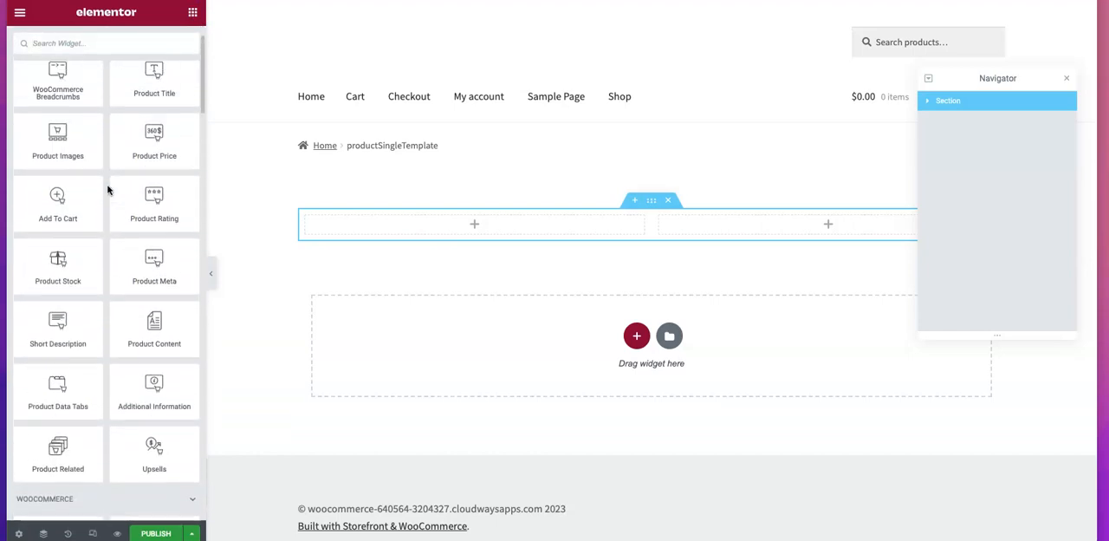
{"action": "scroll", "coordinate": [107, 189], "scroll_direction": "down", "scroll_amount": 1}
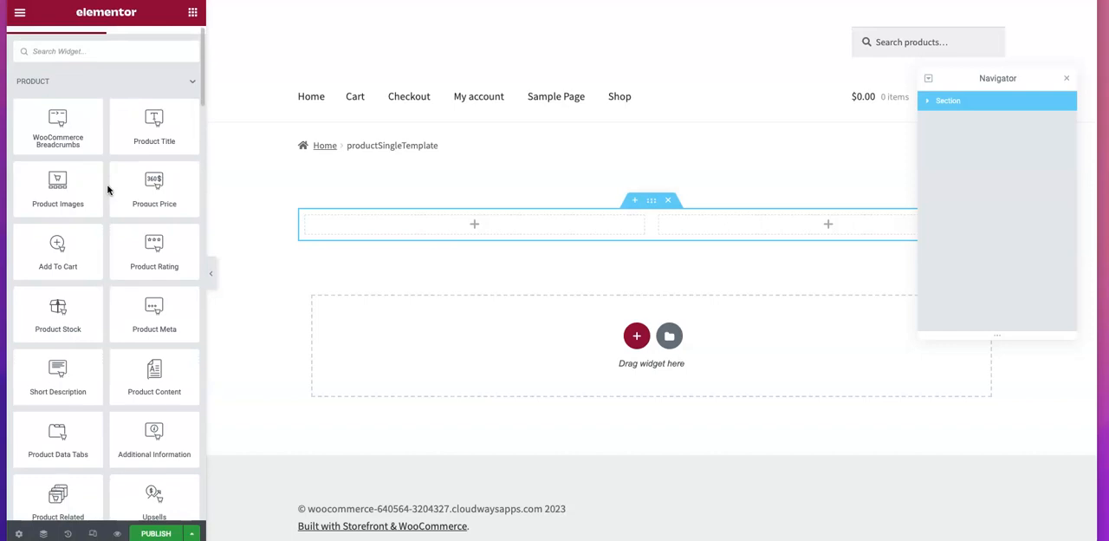
{"action": "scroll", "coordinate": [108, 189], "scroll_direction": "down", "scroll_amount": 8}
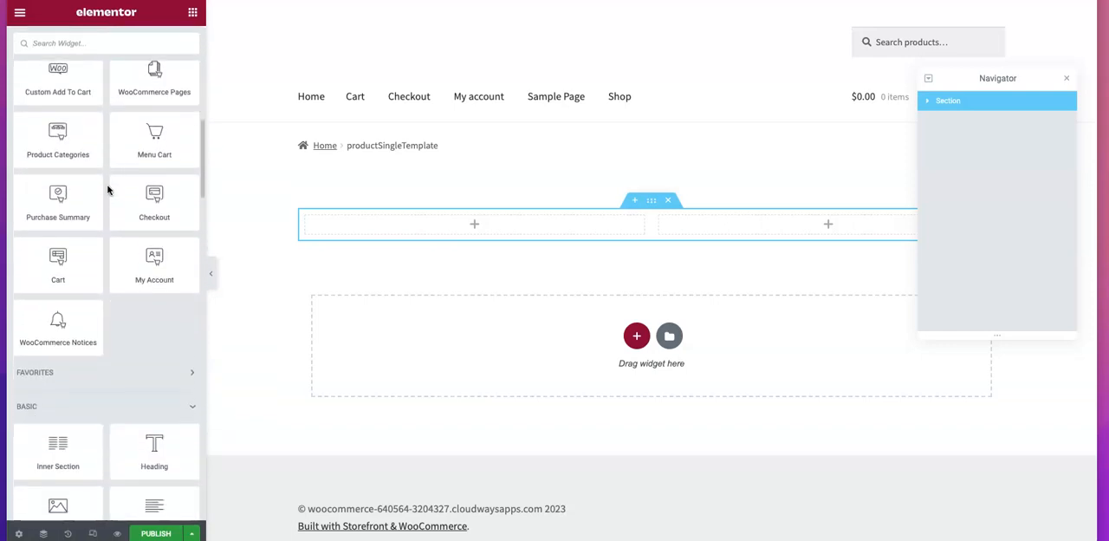
{"action": "scroll", "coordinate": [108, 189], "scroll_direction": "down", "scroll_amount": 2}
{"action": "left_click_drag", "start_coordinate": [55, 286], "coordinate": [359, 225]}
{"action": "left_click", "coordinate": [307, 216]}
Add a Heading widget to the second column and set its title to the dynamic Post Title
{"action": "left_click", "coordinate": [193, 12]}
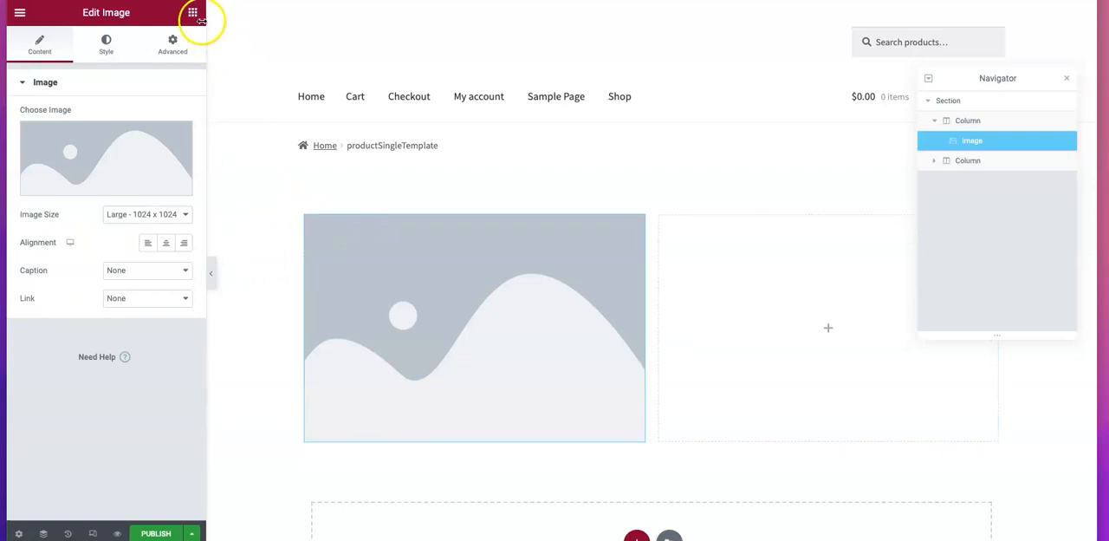
{"action": "left_click", "coordinate": [136, 69]}
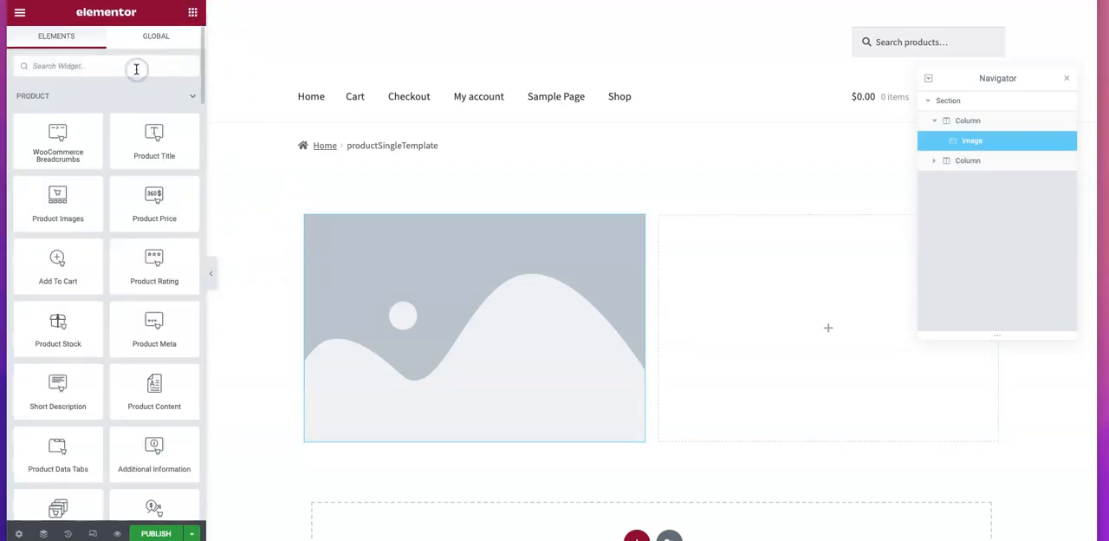
{"action": "type", "text": "head"}
{"action": "left_click_drag", "start_coordinate": [82, 119], "coordinate": [785, 273]}
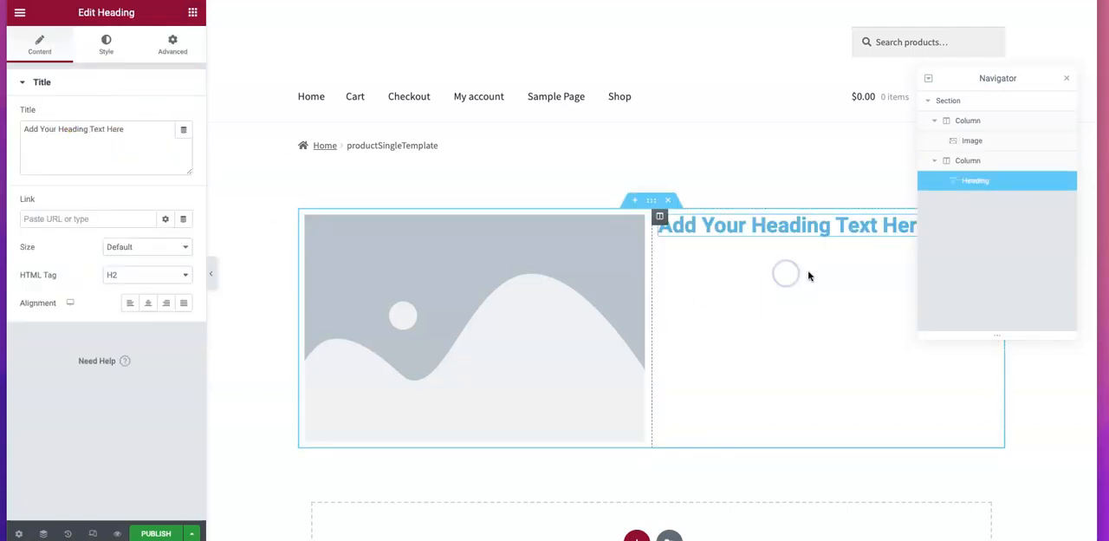
{"action": "left_click", "coordinate": [183, 128]}
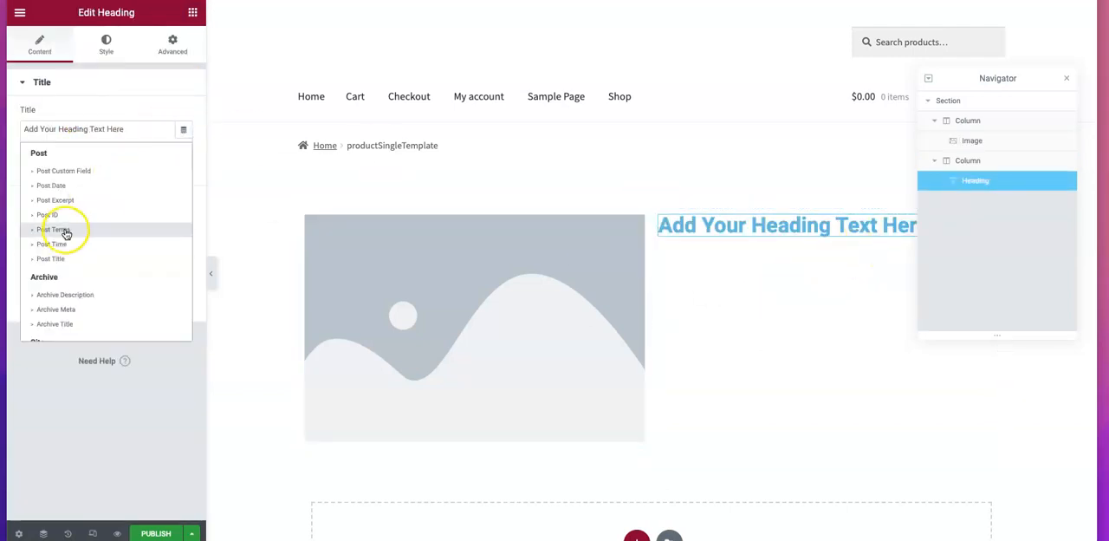
{"action": "left_click", "coordinate": [55, 257]}
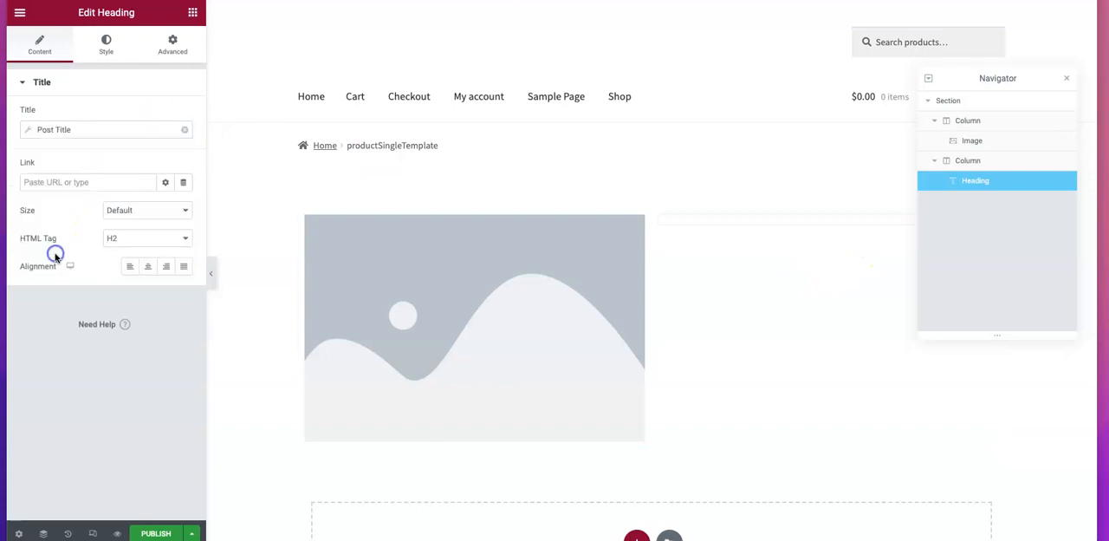
Add a Text Editor widget below the heading in the second column
{"action": "left_click", "coordinate": [191, 11]}
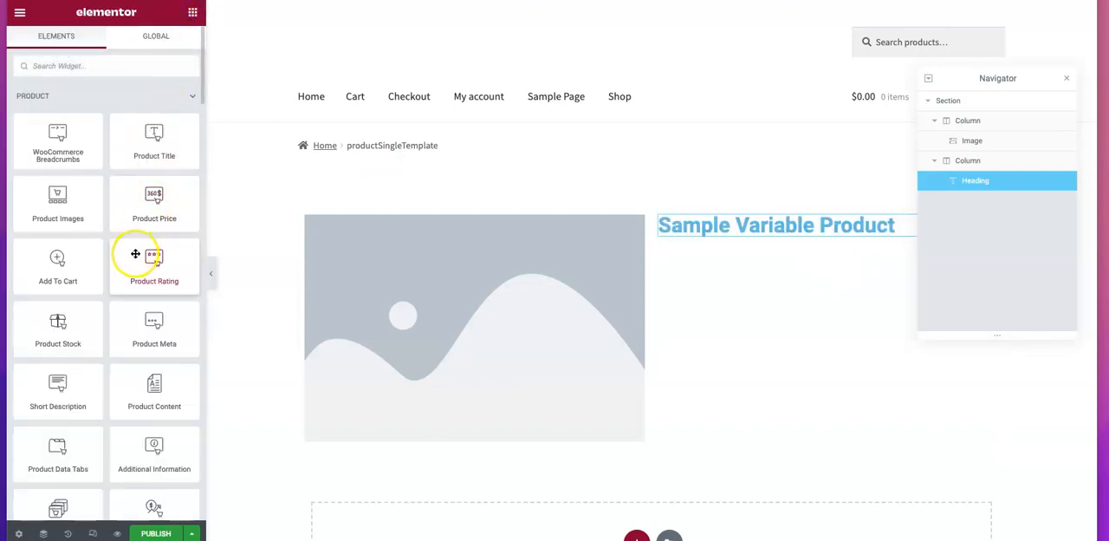
{"action": "left_click", "coordinate": [104, 61]}
{"action": "type", "text": "tex"}
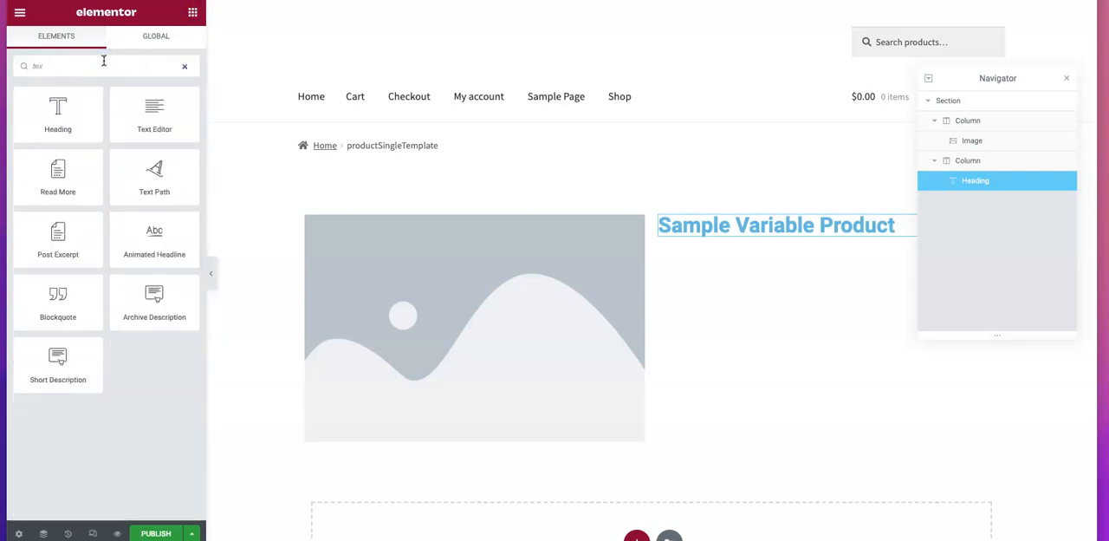
{"action": "left_click_drag", "start_coordinate": [156, 114], "coordinate": [720, 239]}
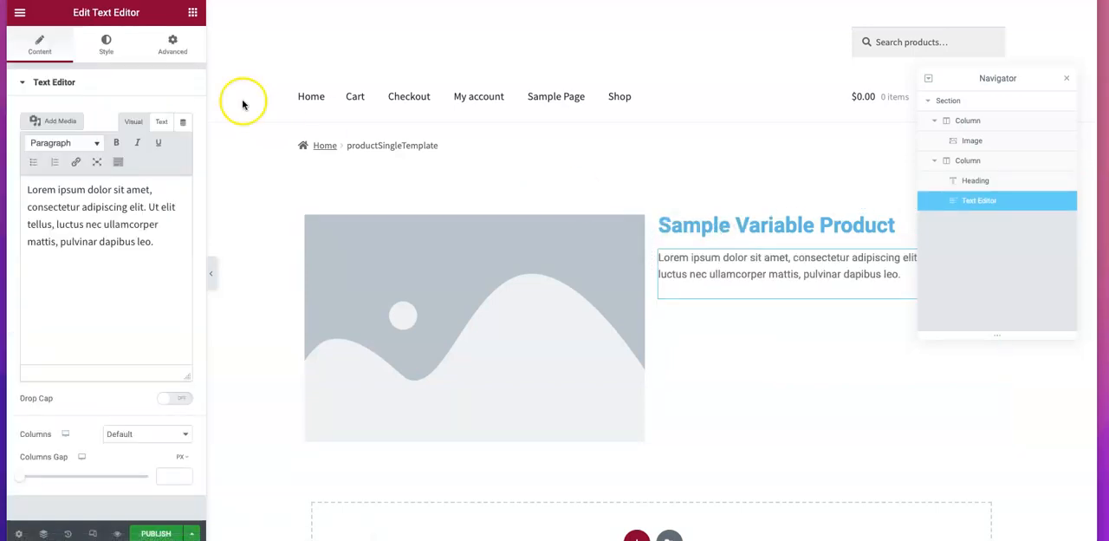
Add a Product Price widget below the text block in the second column
{"action": "left_click", "coordinate": [193, 12]}
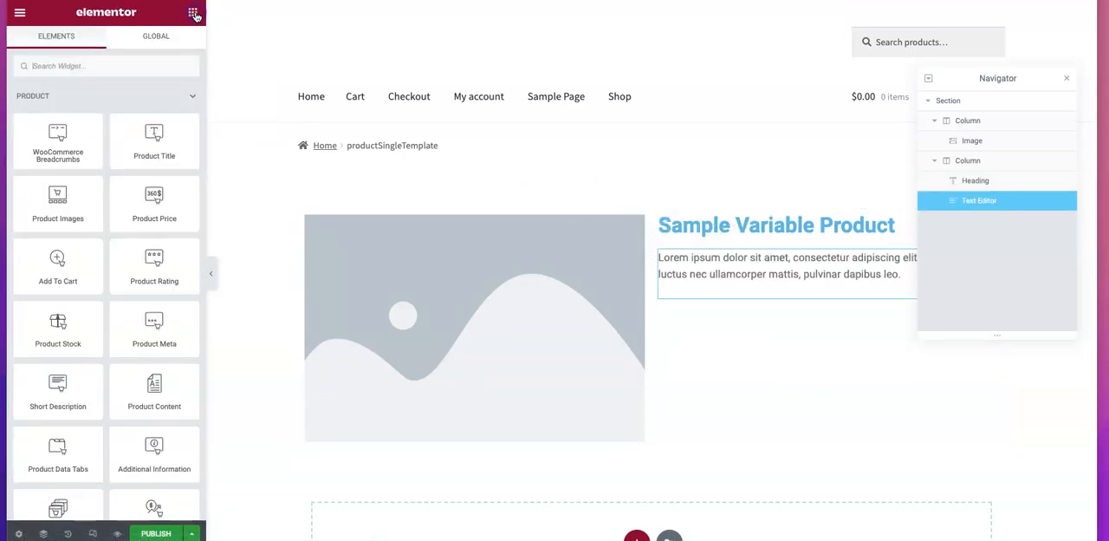
{"action": "left_click", "coordinate": [102, 66]}
{"action": "type", "text": "price"}
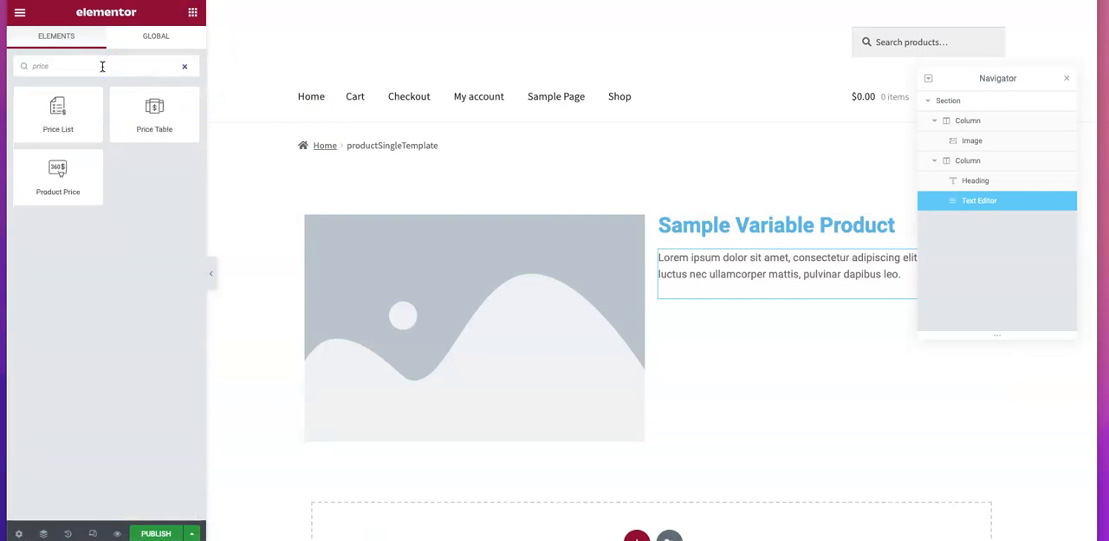
{"action": "left_click_drag", "start_coordinate": [57, 178], "coordinate": [740, 296]}
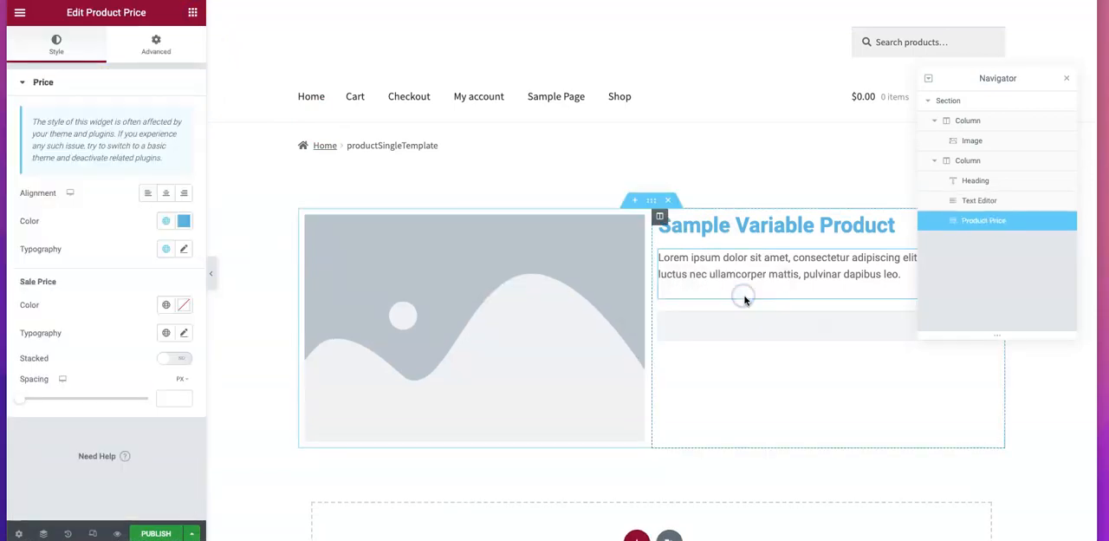
Add the Add To Cart widget below the product price
{"action": "left_click", "coordinate": [193, 16]}
{"action": "left_click", "coordinate": [92, 65]}
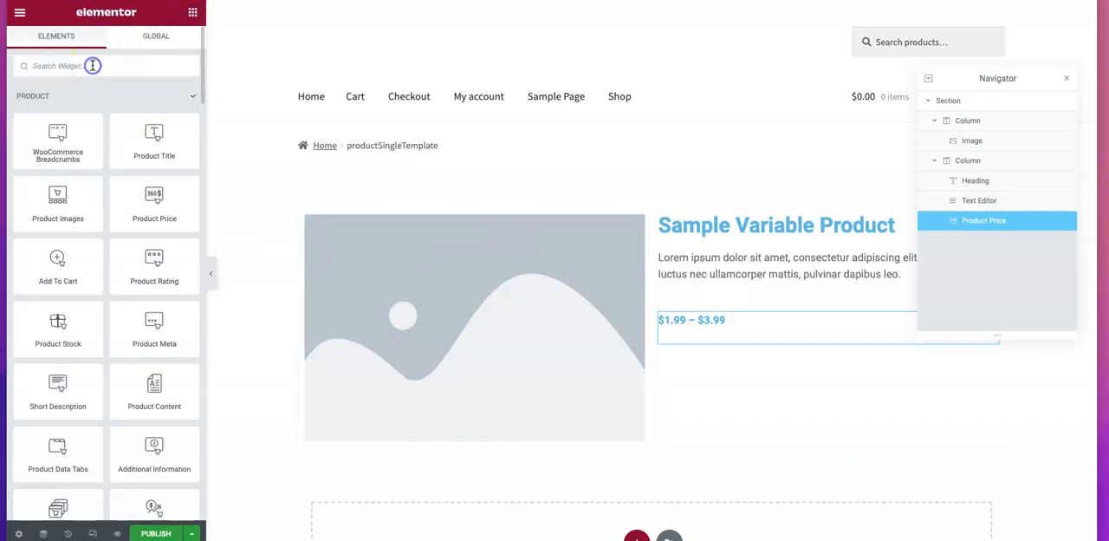
{"action": "type", "text": "add to car"}
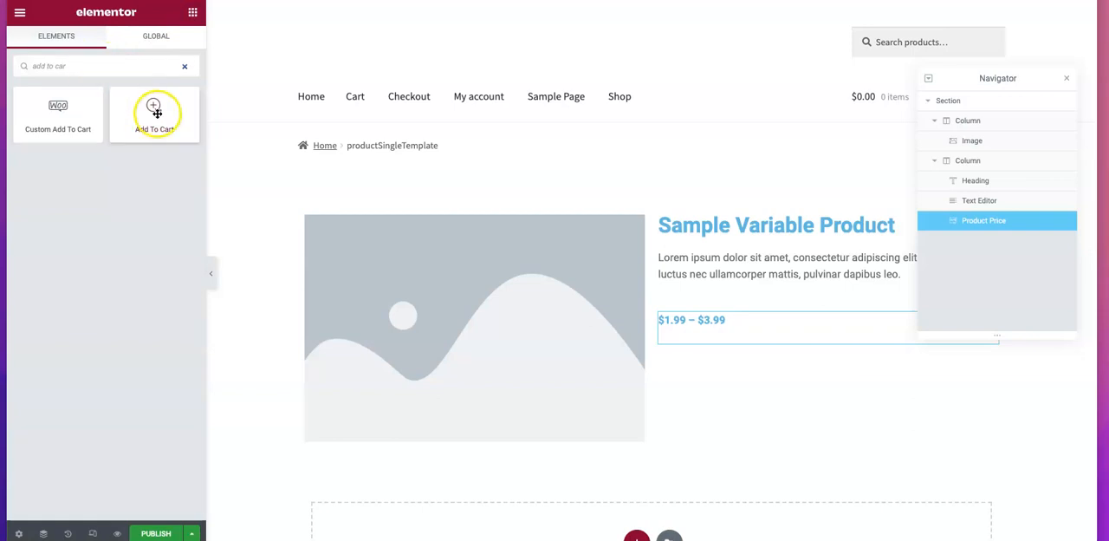
{"action": "left_click_drag", "start_coordinate": [154, 109], "coordinate": [730, 341]}
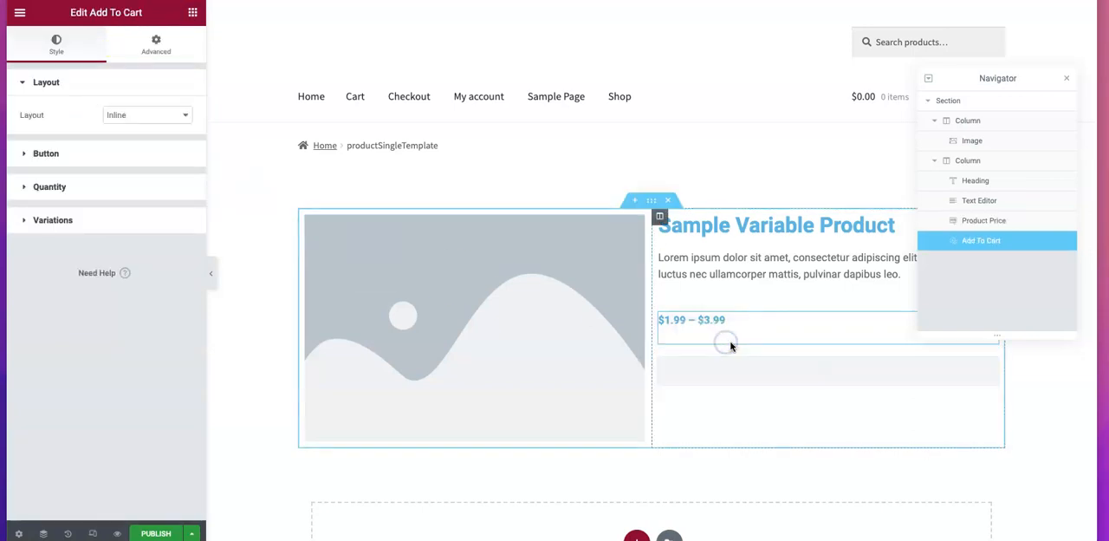
Publish the template with a display condition that includes Products, and exit the Elementor editor
{"action": "left_click", "coordinate": [173, 534]}
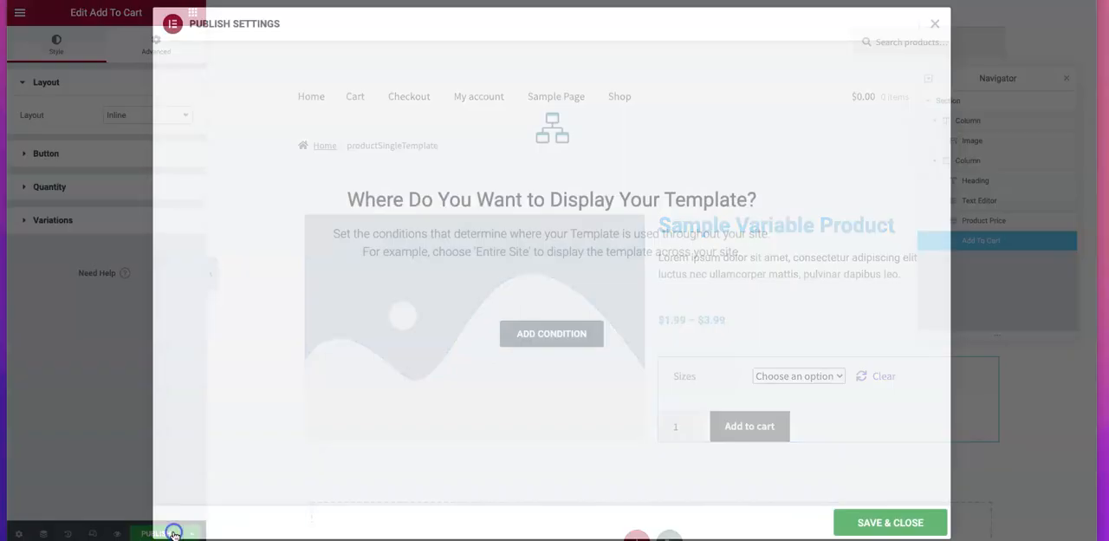
{"action": "left_click", "coordinate": [572, 334]}
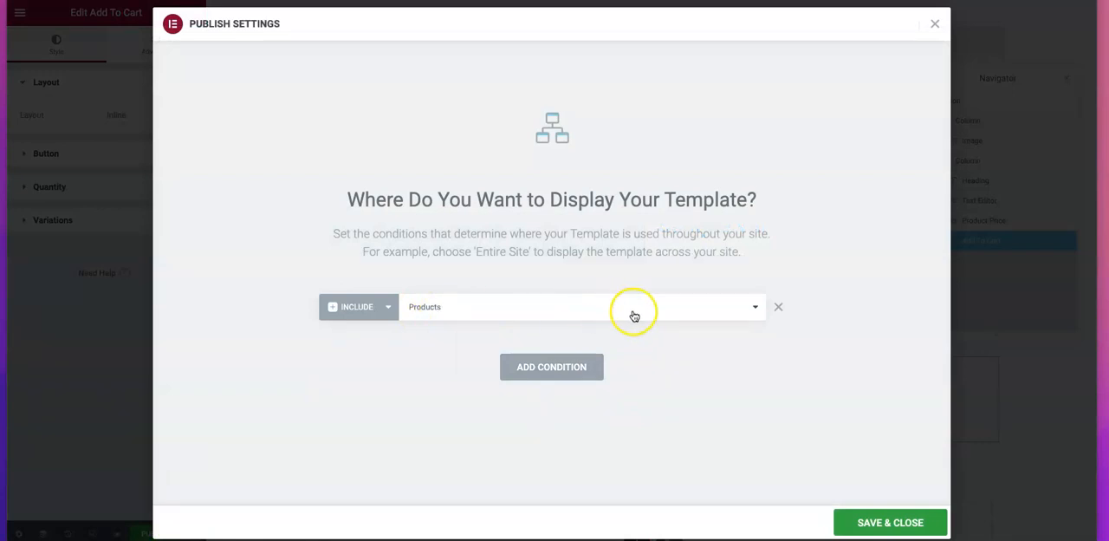
{"action": "left_click", "coordinate": [888, 520]}
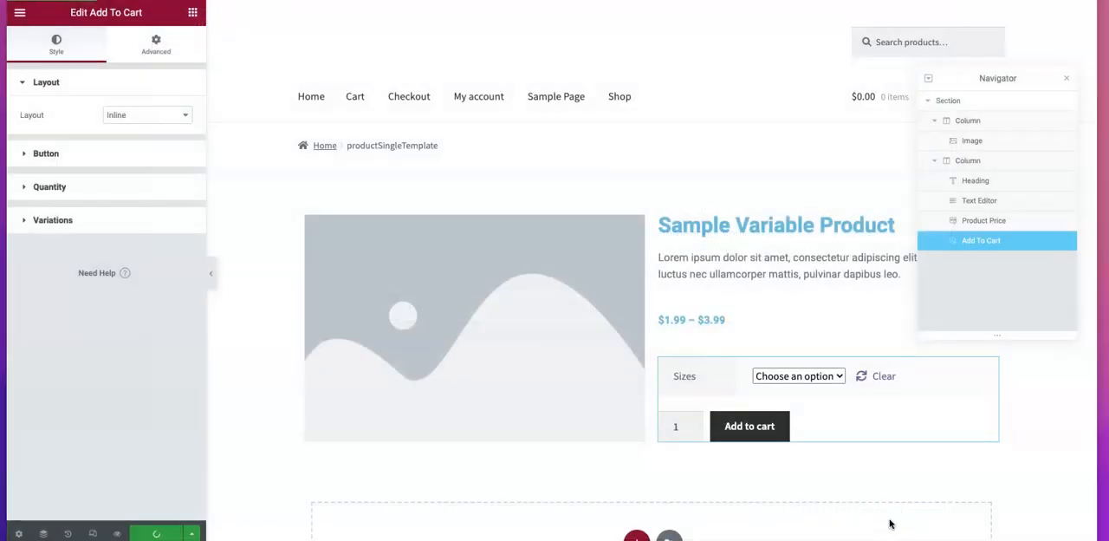
{"action": "left_click", "coordinate": [20, 13]}
{"action": "left_click", "coordinate": [51, 270]}
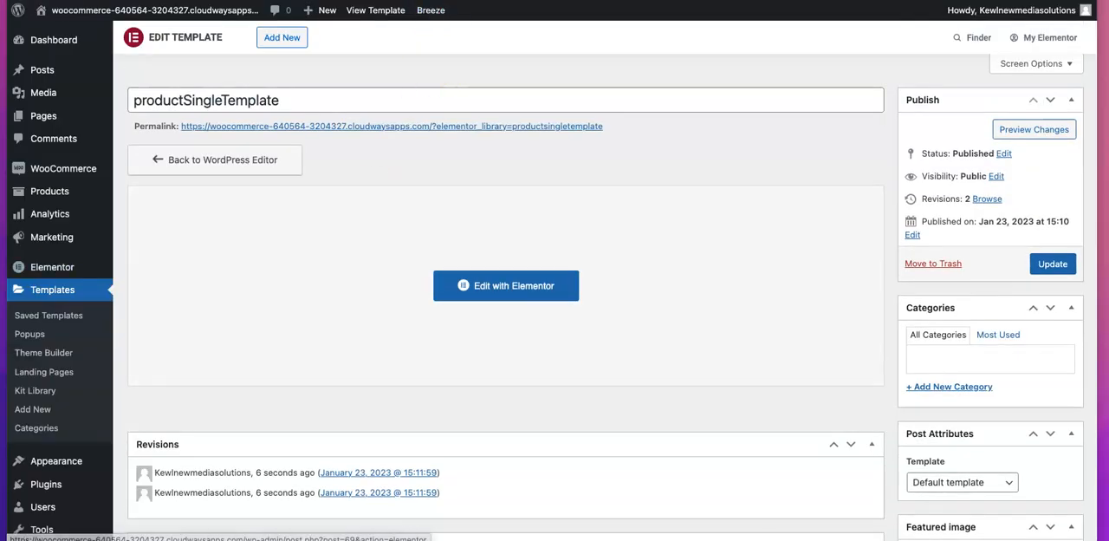
Switch to the Sample Simple Product page and reload it to examine its layout with the published template
{"action": "mouse_move", "coordinate": [431, 10]}
{"action": "left_click", "coordinate": [429, 35]}
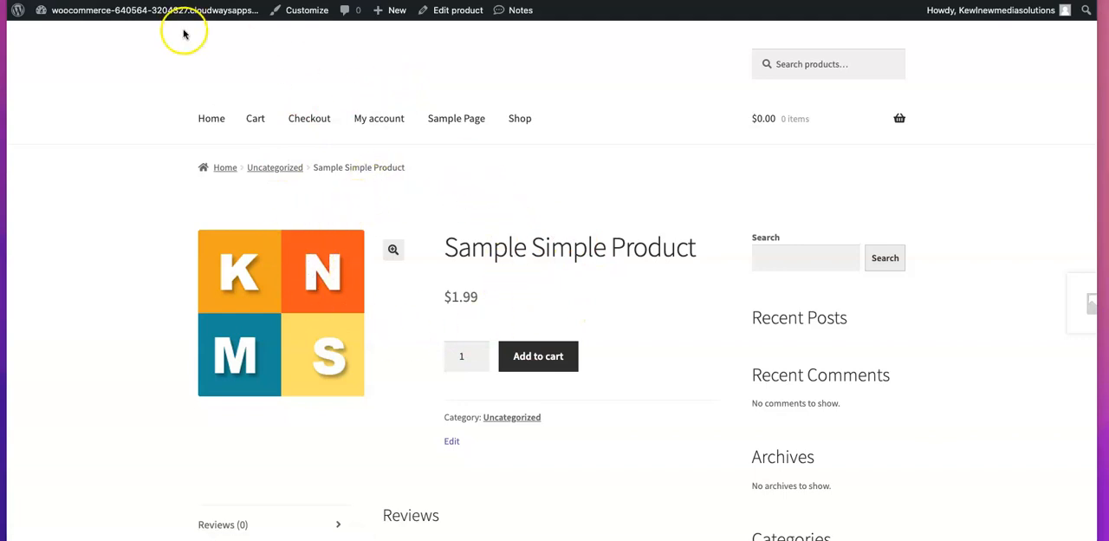
{"action": "scroll", "coordinate": [180, 26], "scroll_direction": "down", "scroll_amount": 1}
{"action": "key", "text": "super+r"}
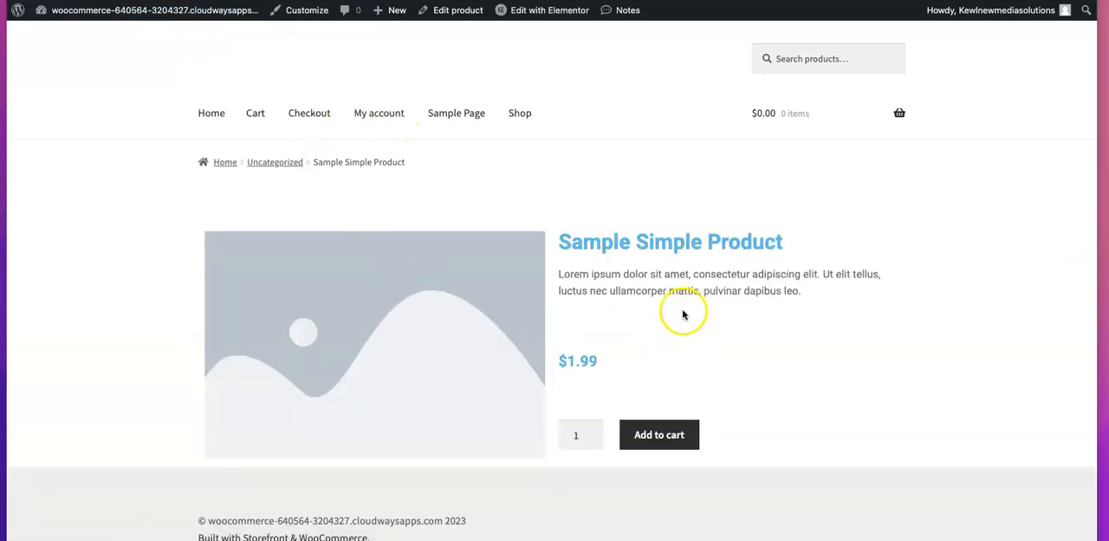
{"action": "scroll", "coordinate": [682, 312], "scroll_direction": "down", "scroll_amount": 2}
{"action": "scroll", "coordinate": [681, 313], "scroll_direction": "up", "scroll_amount": 2}
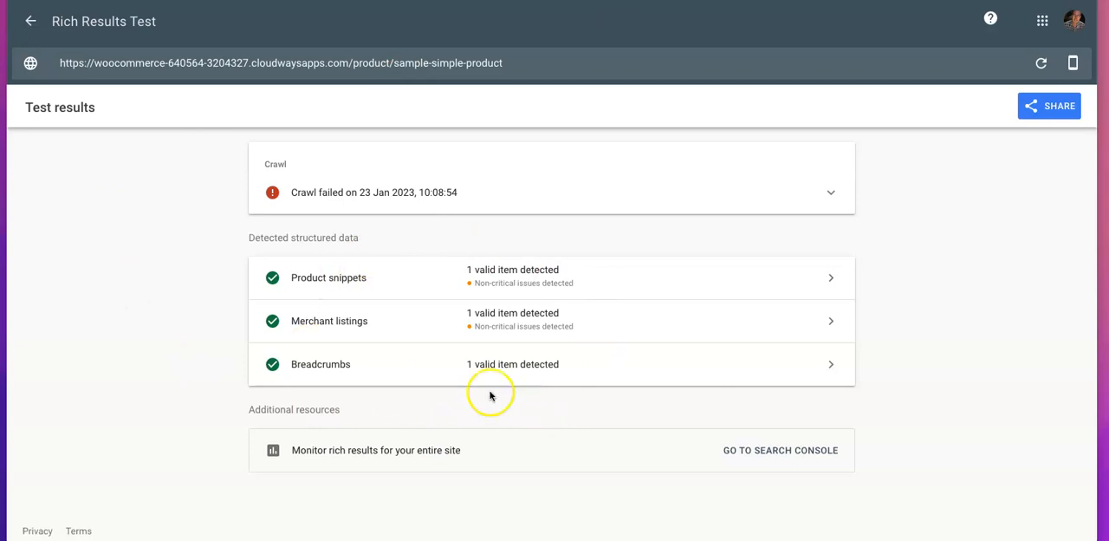
Rerun the Rich Results Test on the sample-simple-product URL and examine the structured data detected with the custom template
{"action": "left_click", "coordinate": [1041, 65]}
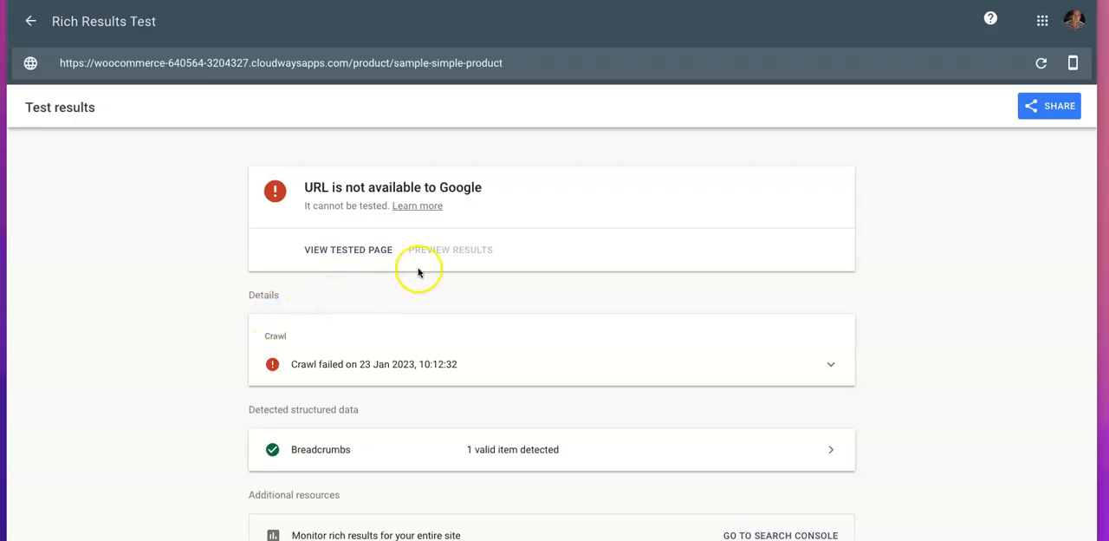
{"action": "scroll", "coordinate": [420, 272], "scroll_direction": "down", "scroll_amount": 1}
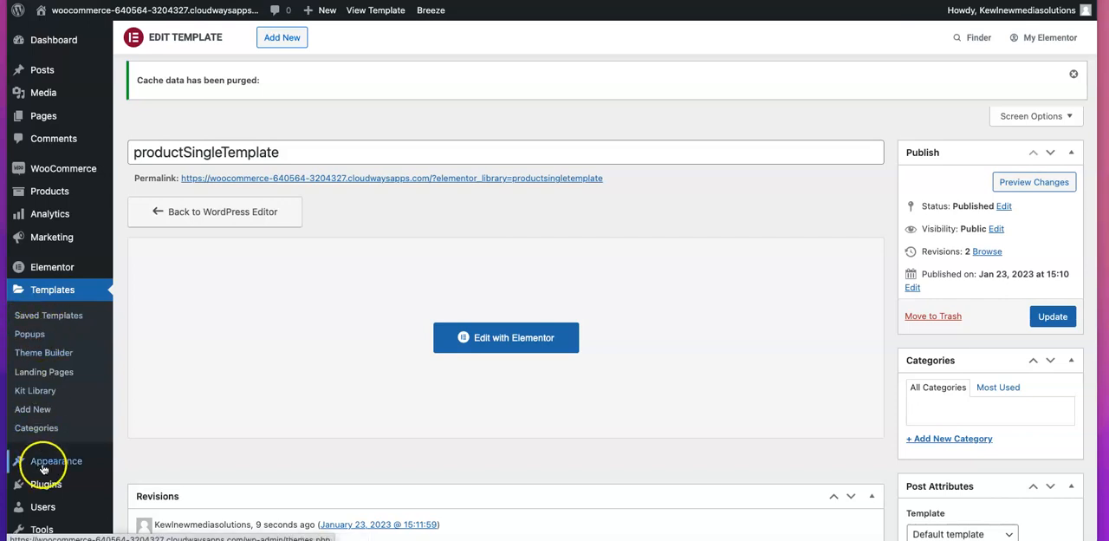
Activate the Kewl Elementor Schema Fix plugin in WordPress and purge all Breeze cache
{"action": "mouse_move", "coordinate": [50, 486]}
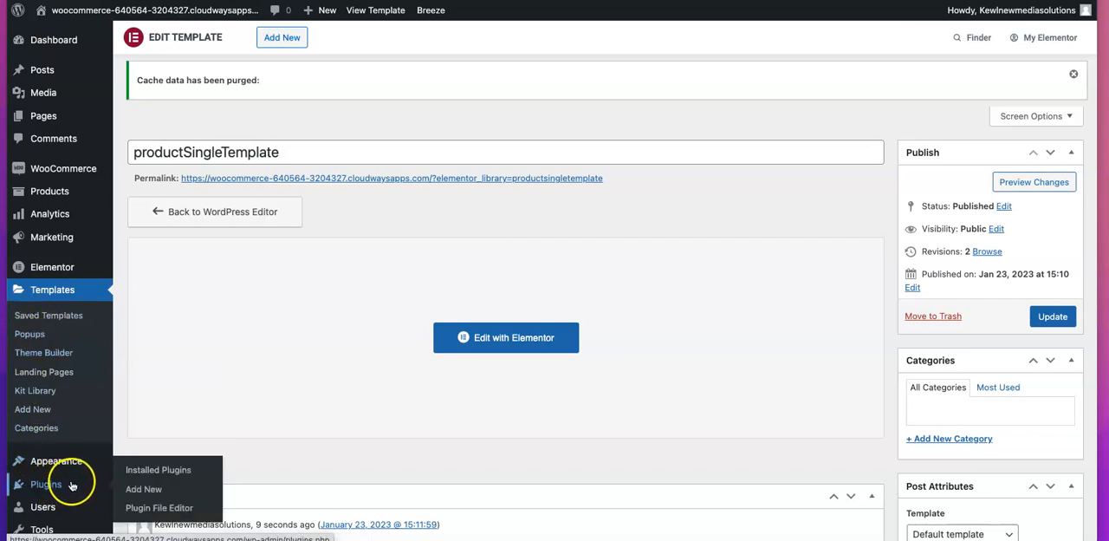
{"action": "left_click", "coordinate": [59, 486]}
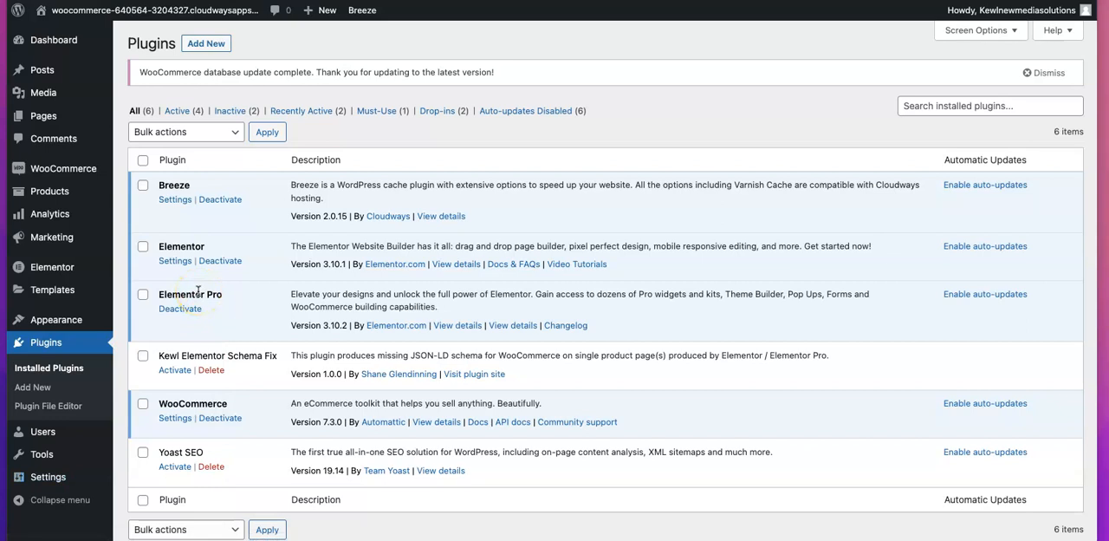
{"action": "left_click", "coordinate": [174, 370]}
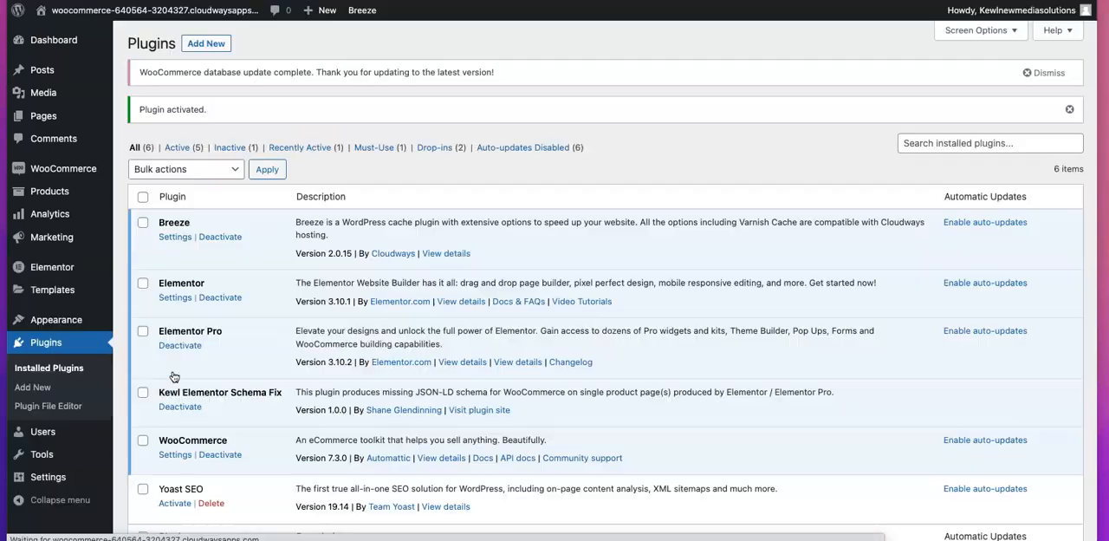
{"action": "mouse_move", "coordinate": [364, 10]}
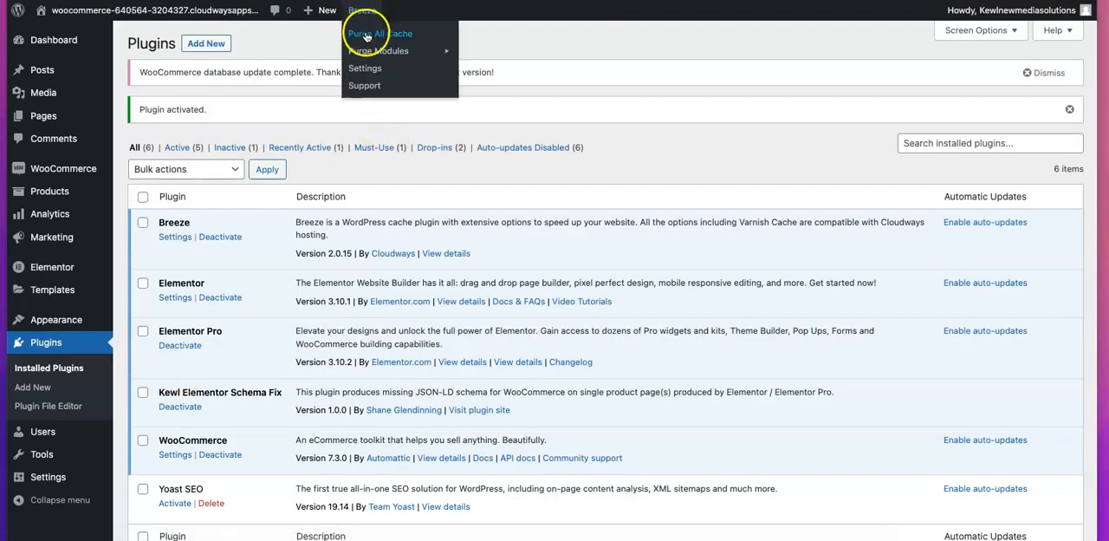
{"action": "left_click", "coordinate": [366, 35]}
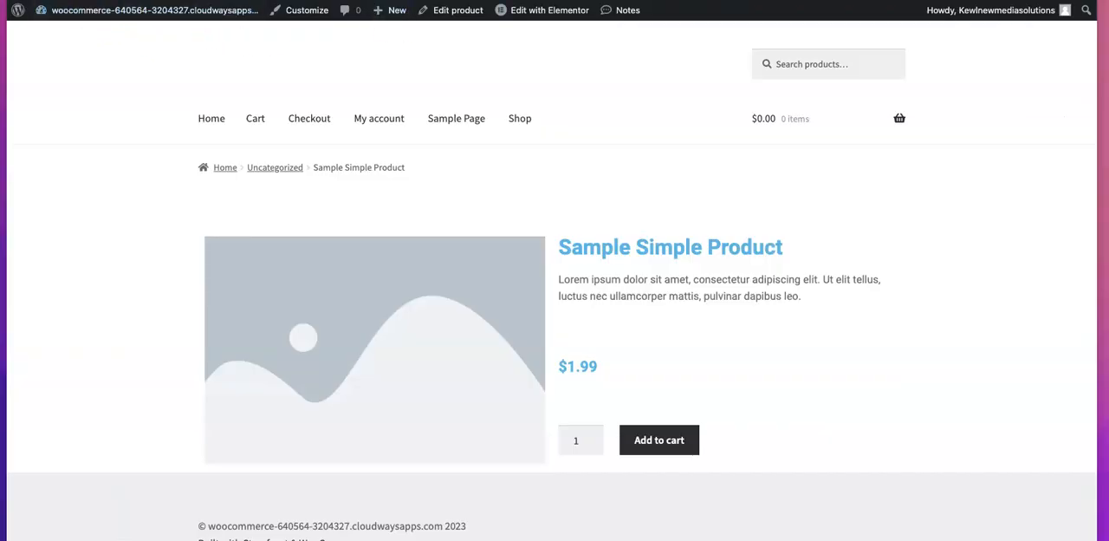
Reload the Sample Simple Product page and rerun its Rich Results Test to examine the structured data with the schema fix active
{"action": "key", "text": "super+r"}
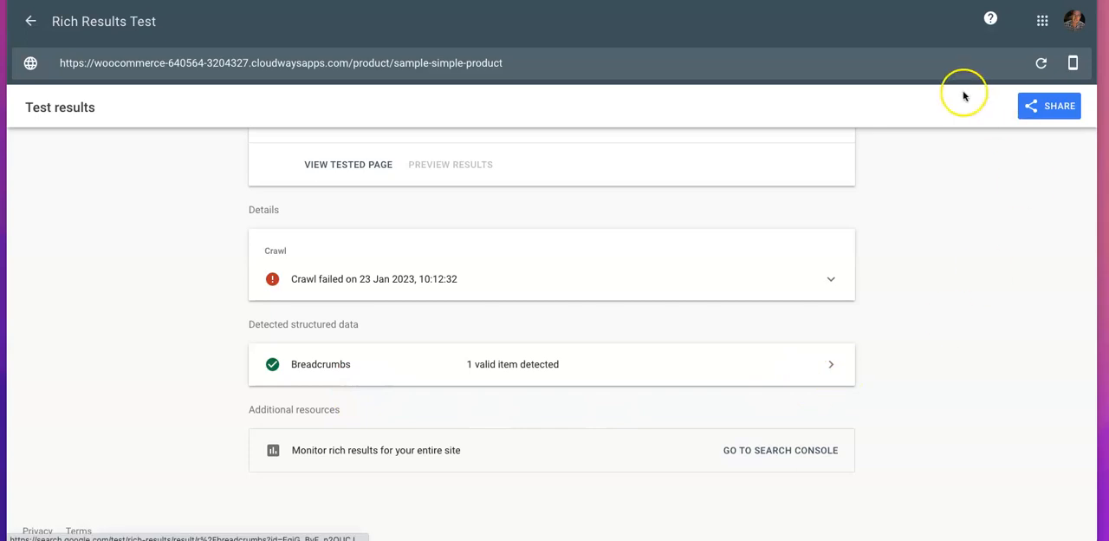
{"action": "left_click", "coordinate": [1041, 63]}
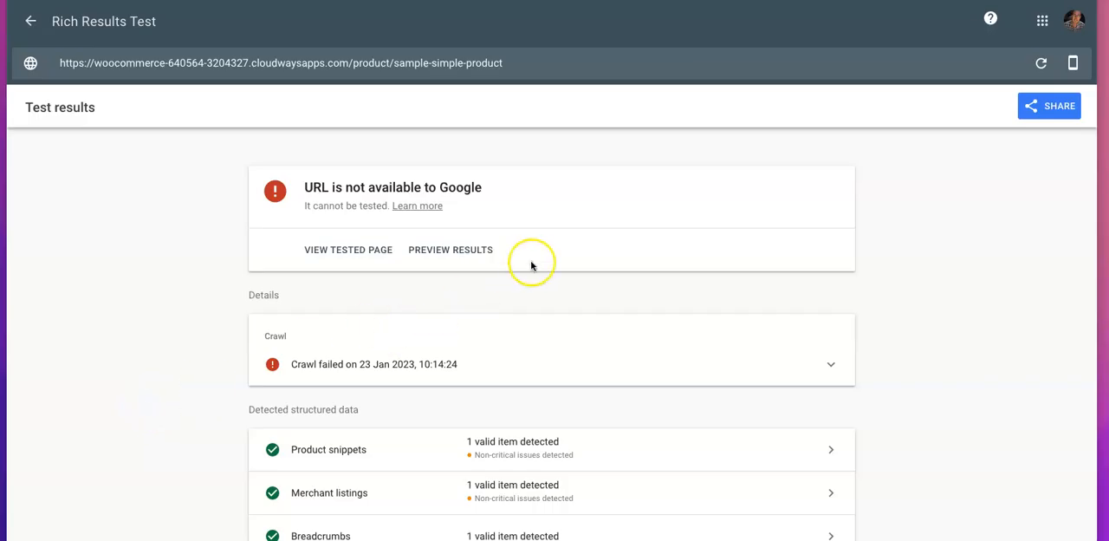
{"action": "scroll", "coordinate": [537, 272], "scroll_direction": "down", "scroll_amount": 3}
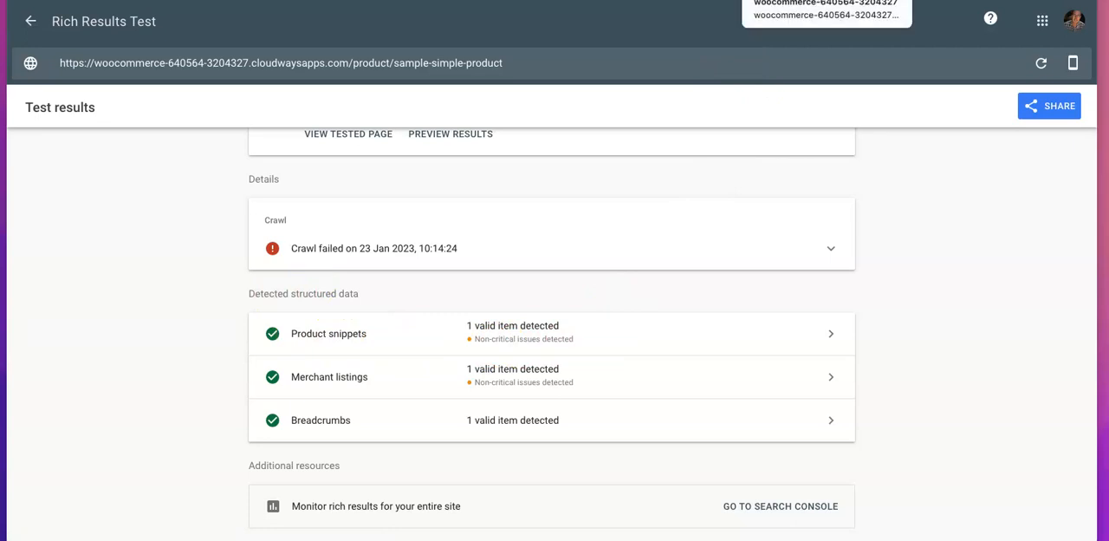
Return to the WordPress Plugins page, activate the Yoast SEO plugin and purge all Breeze cache
{"action": "left_click", "coordinate": [721, 0]}
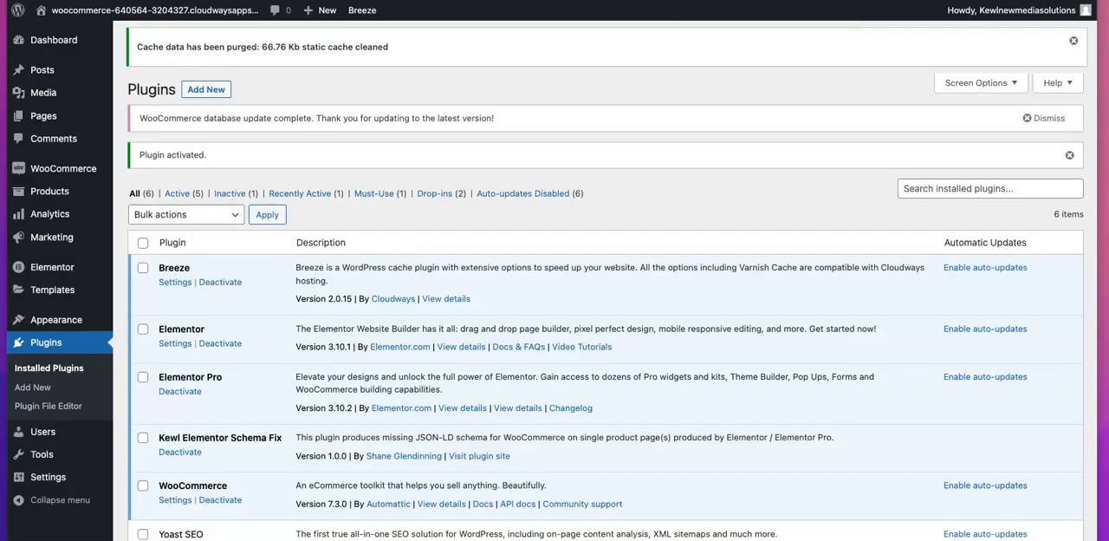
{"action": "scroll", "coordinate": [309, 202], "scroll_direction": "down", "scroll_amount": 3}
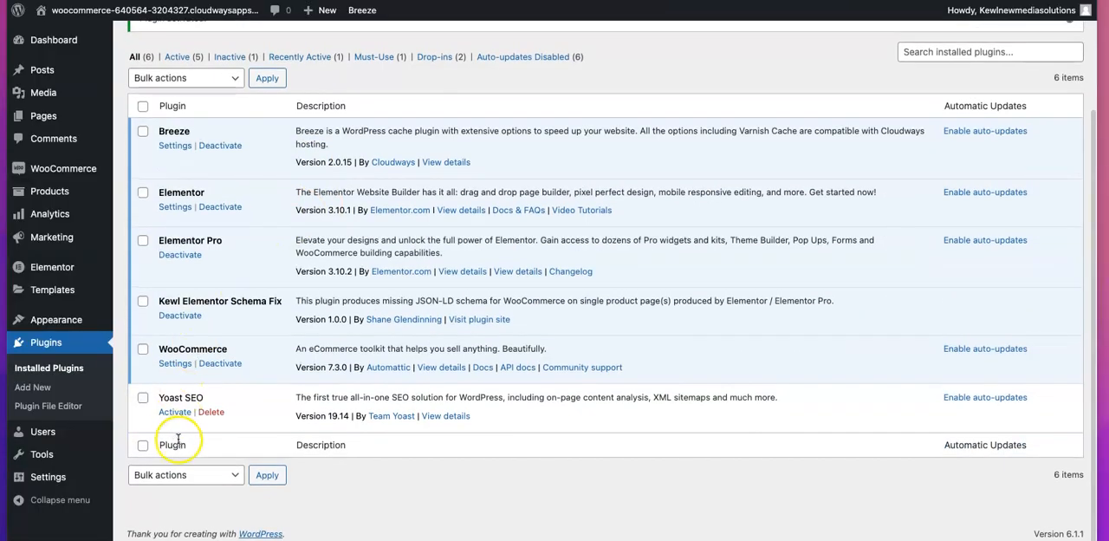
{"action": "left_click", "coordinate": [173, 413]}
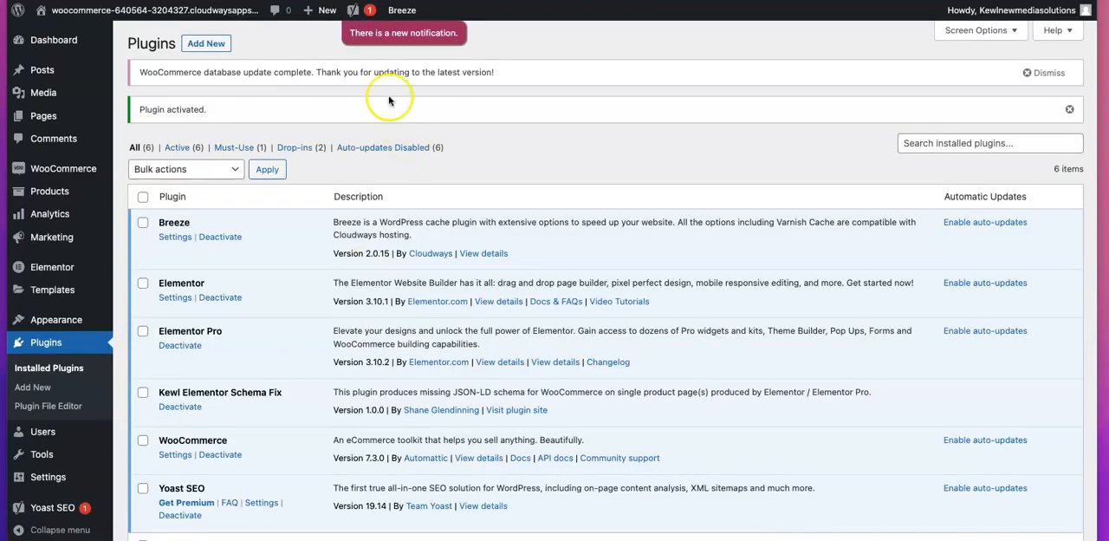
{"action": "mouse_move", "coordinate": [394, 22]}
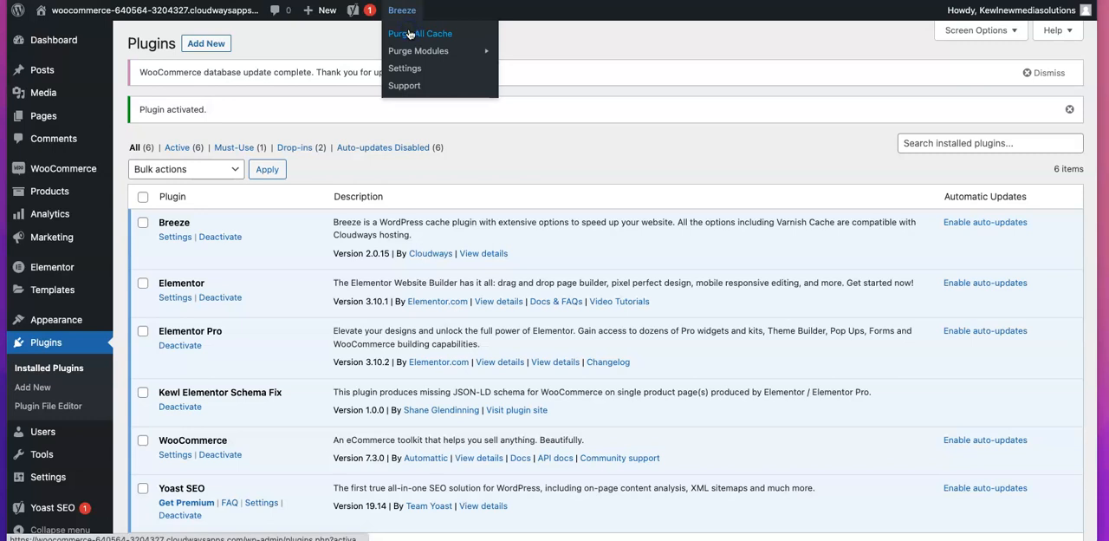
{"action": "left_click", "coordinate": [409, 33]}
{"action": "scroll", "coordinate": [248, 181], "scroll_direction": "down", "scroll_amount": 3}
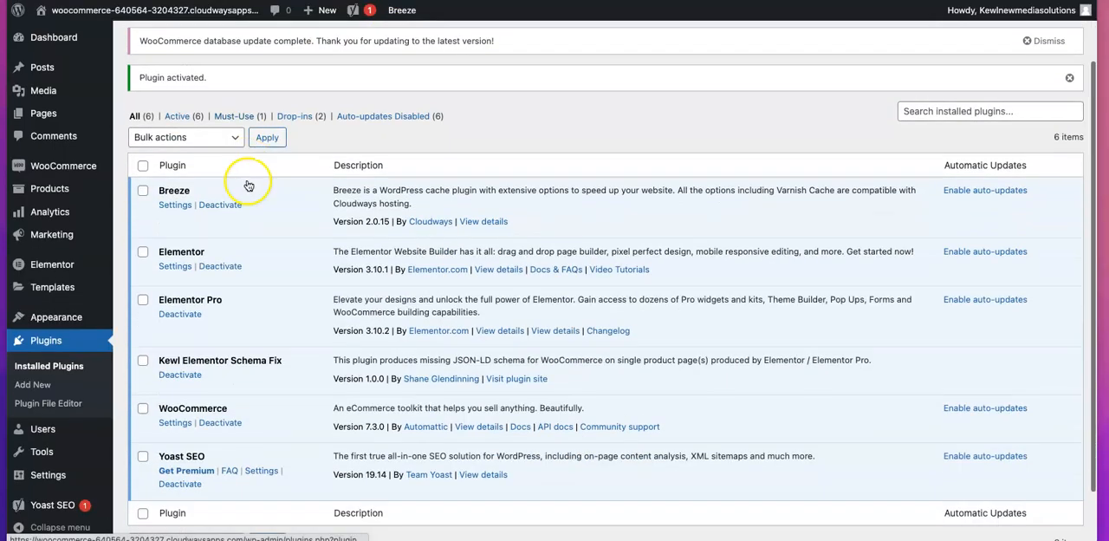
{"action": "scroll", "coordinate": [248, 185], "scroll_direction": "down", "scroll_amount": 1}
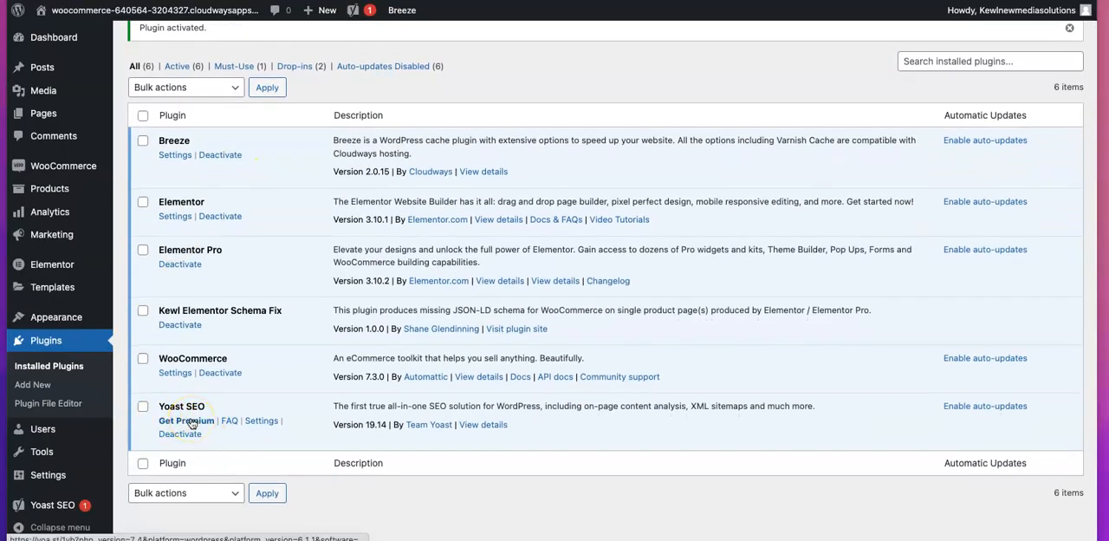
{"action": "left_click", "coordinate": [258, 424]}
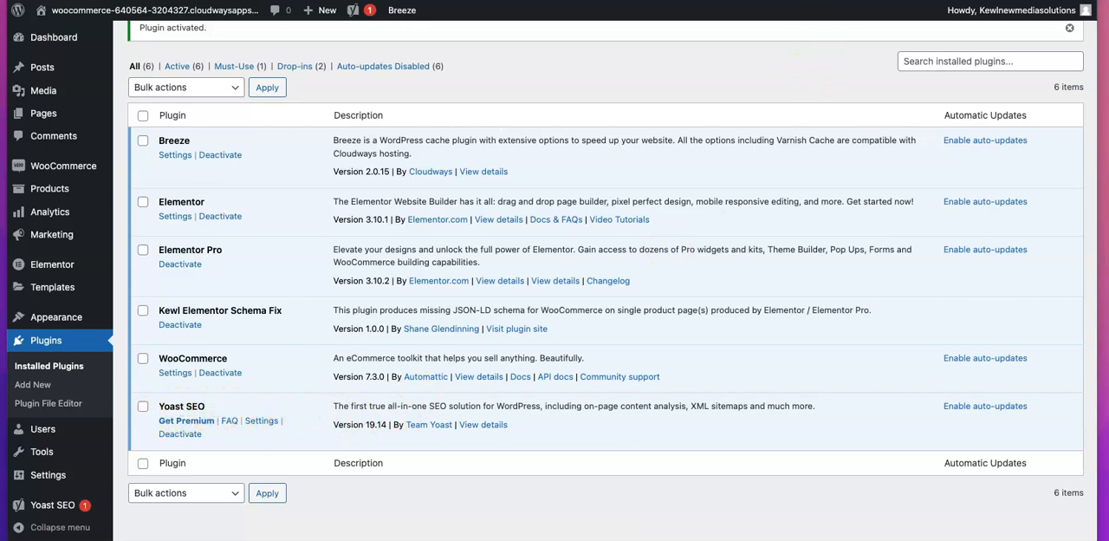
Retest the product URL in the Rich Results Test with Yoast SEO active, and return to the WordPress Plugins page
{"action": "left_click", "coordinate": [834, 1]}
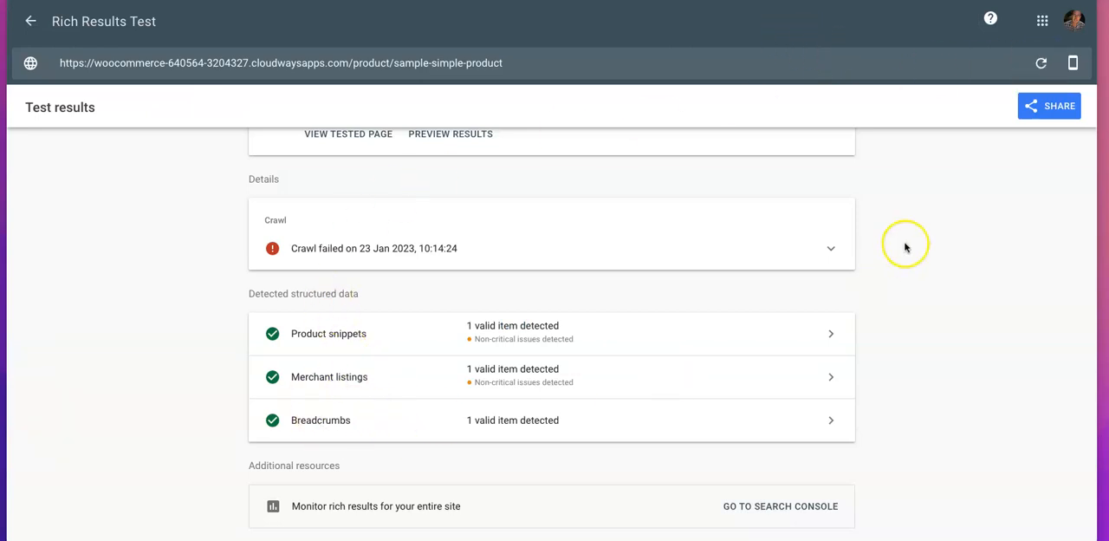
{"action": "left_click", "coordinate": [1043, 69]}
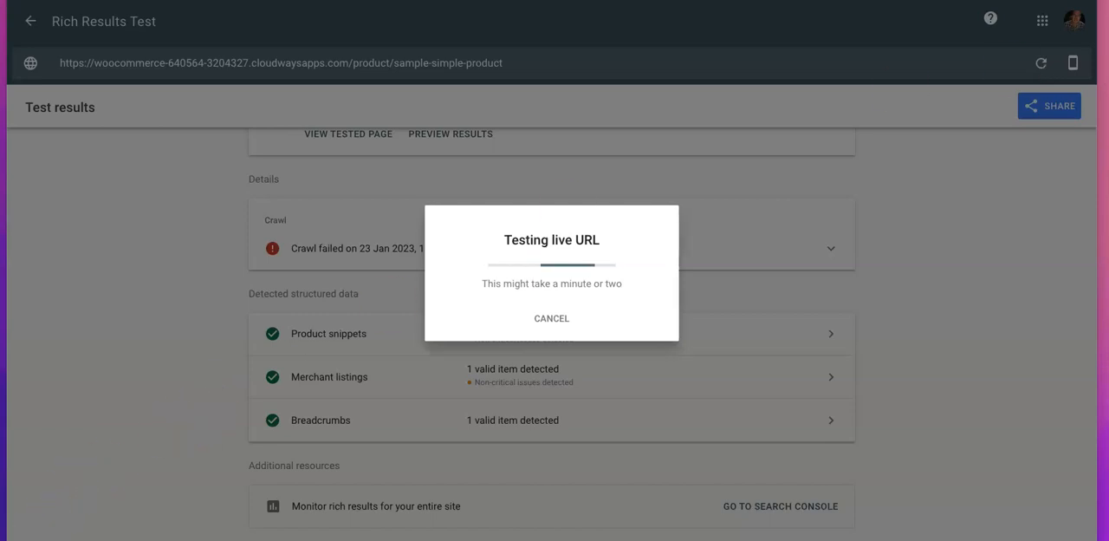
{"action": "scroll", "coordinate": [358, 305], "scroll_direction": "down", "scroll_amount": 2}
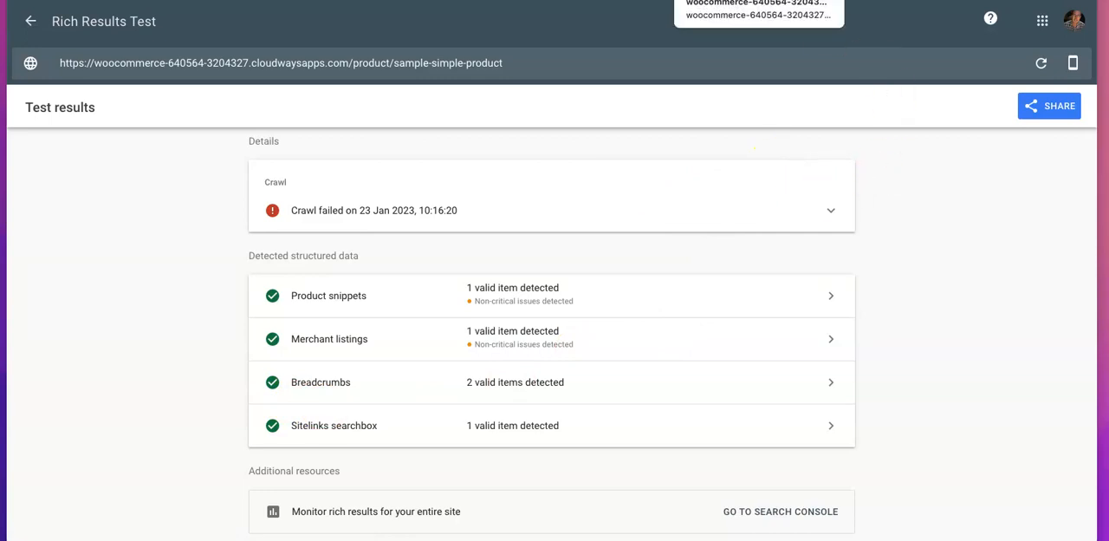
{"action": "left_click", "coordinate": [737, 1]}
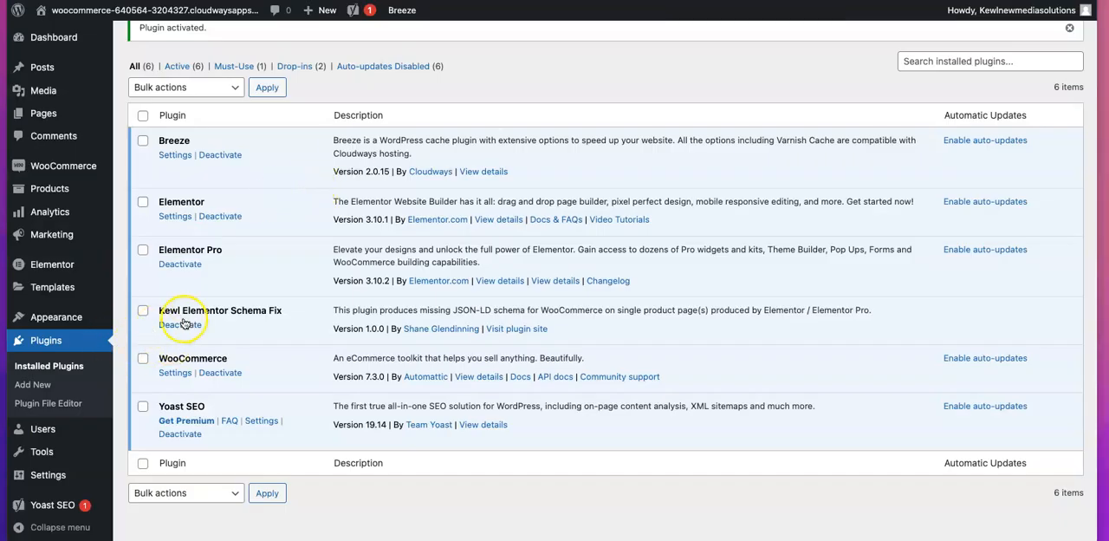